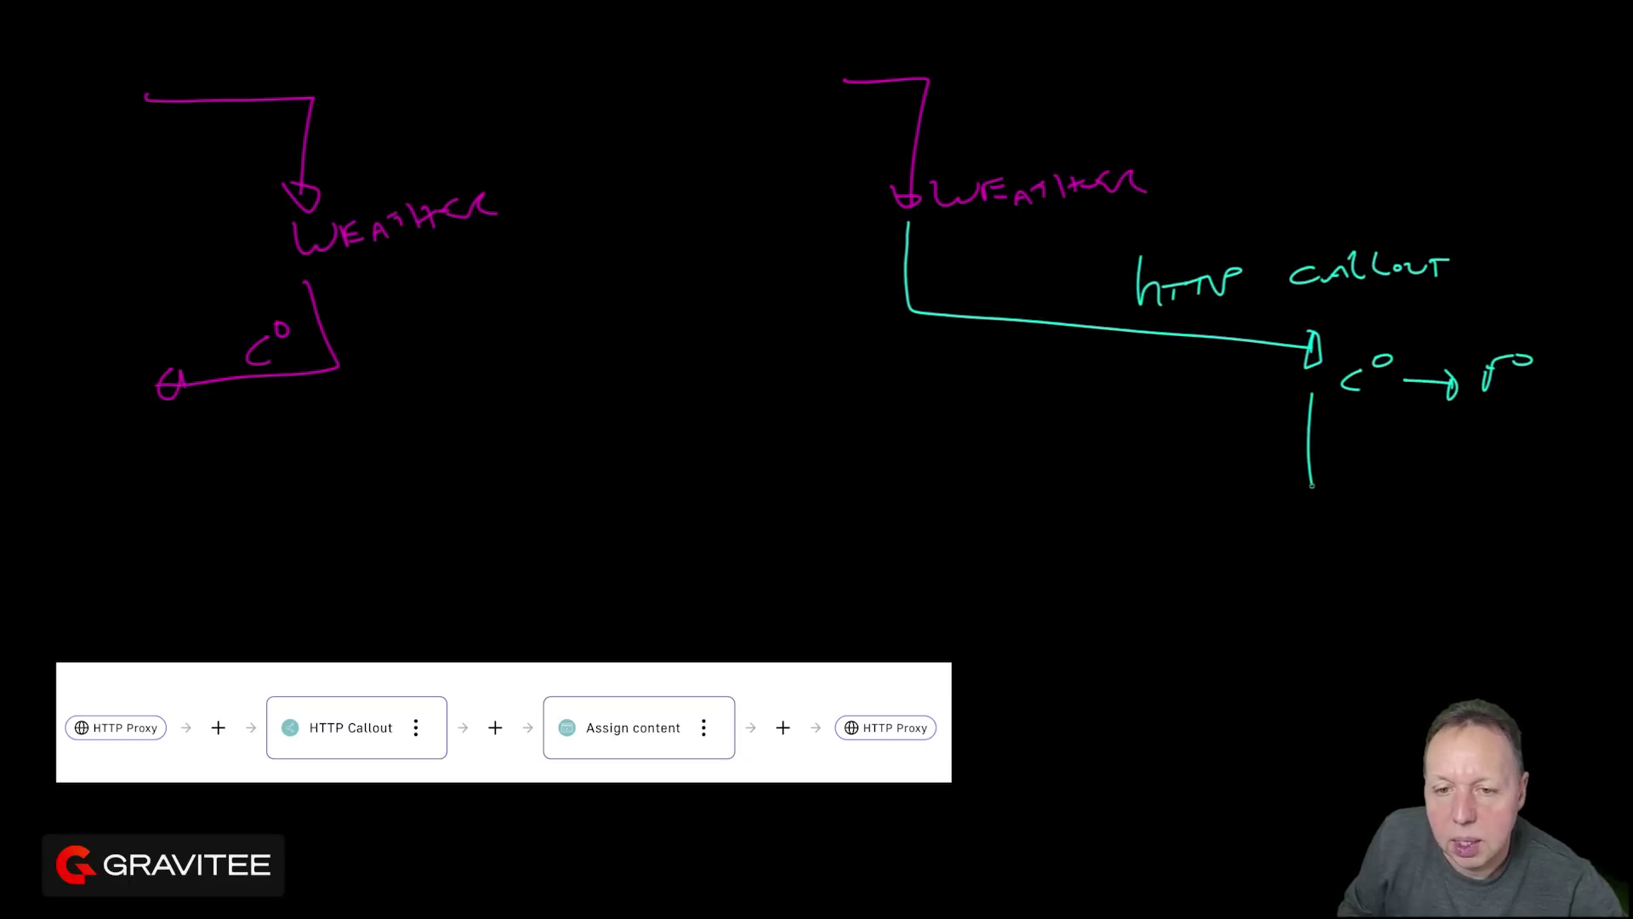
Step: Draw the return path from HTTP Callout (C° to F°) through Assign content back to the caller
drag(1311, 485, 910, 426)
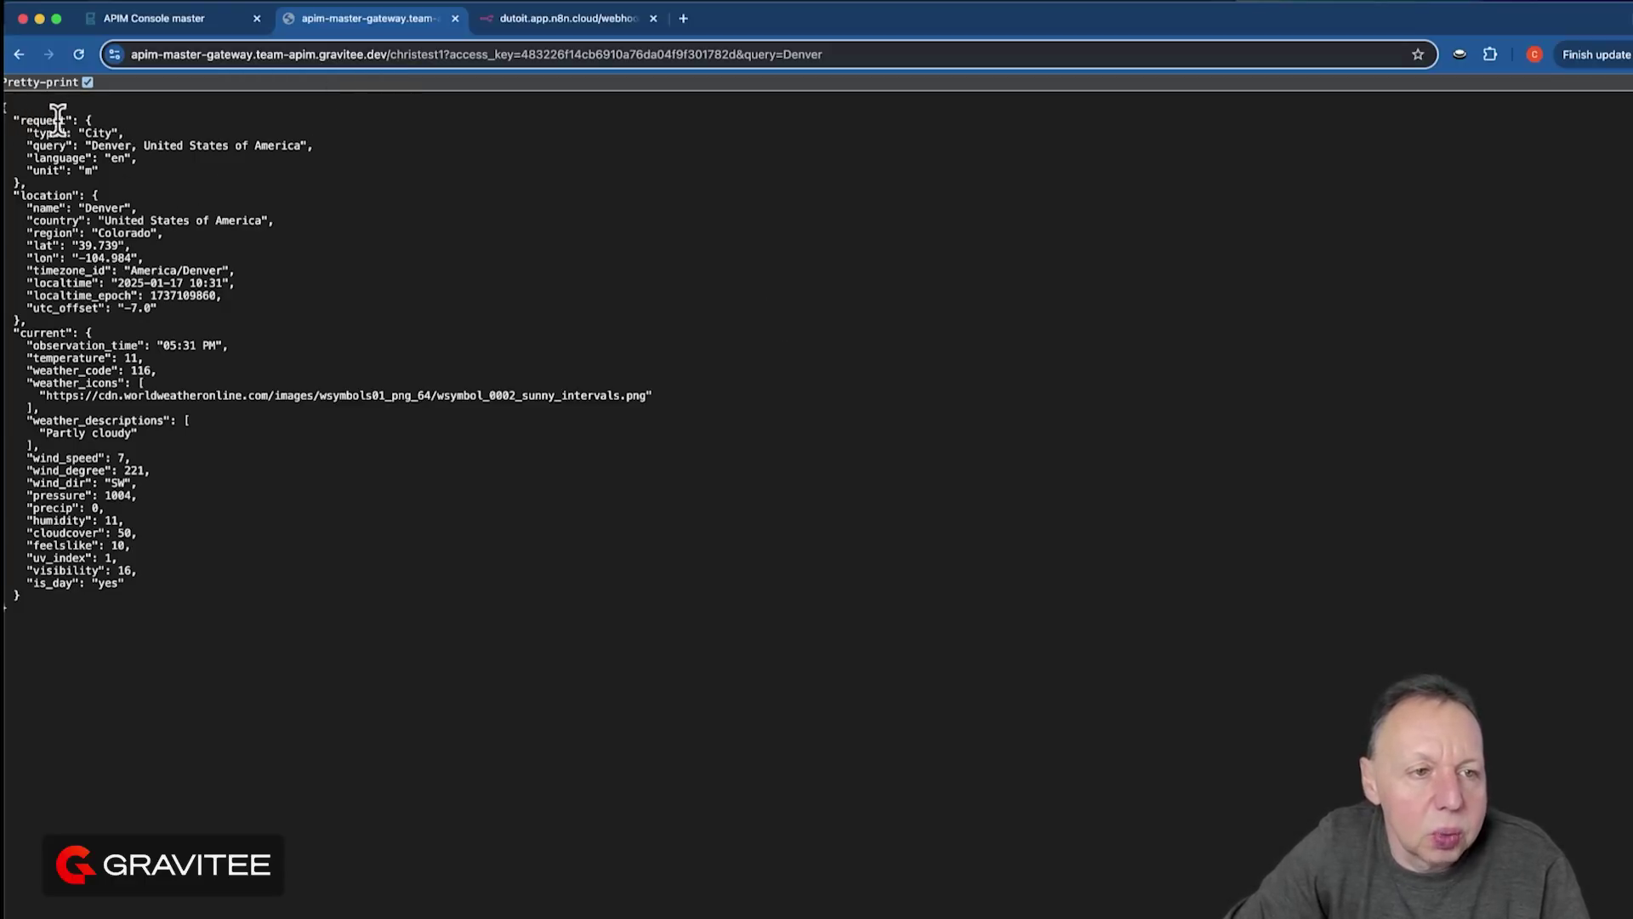
Step: Highlight Denver and its temperature 11 in the gateway JSON, then celsius=11 in the n8n webhook URL
drag(86, 206, 124, 204)
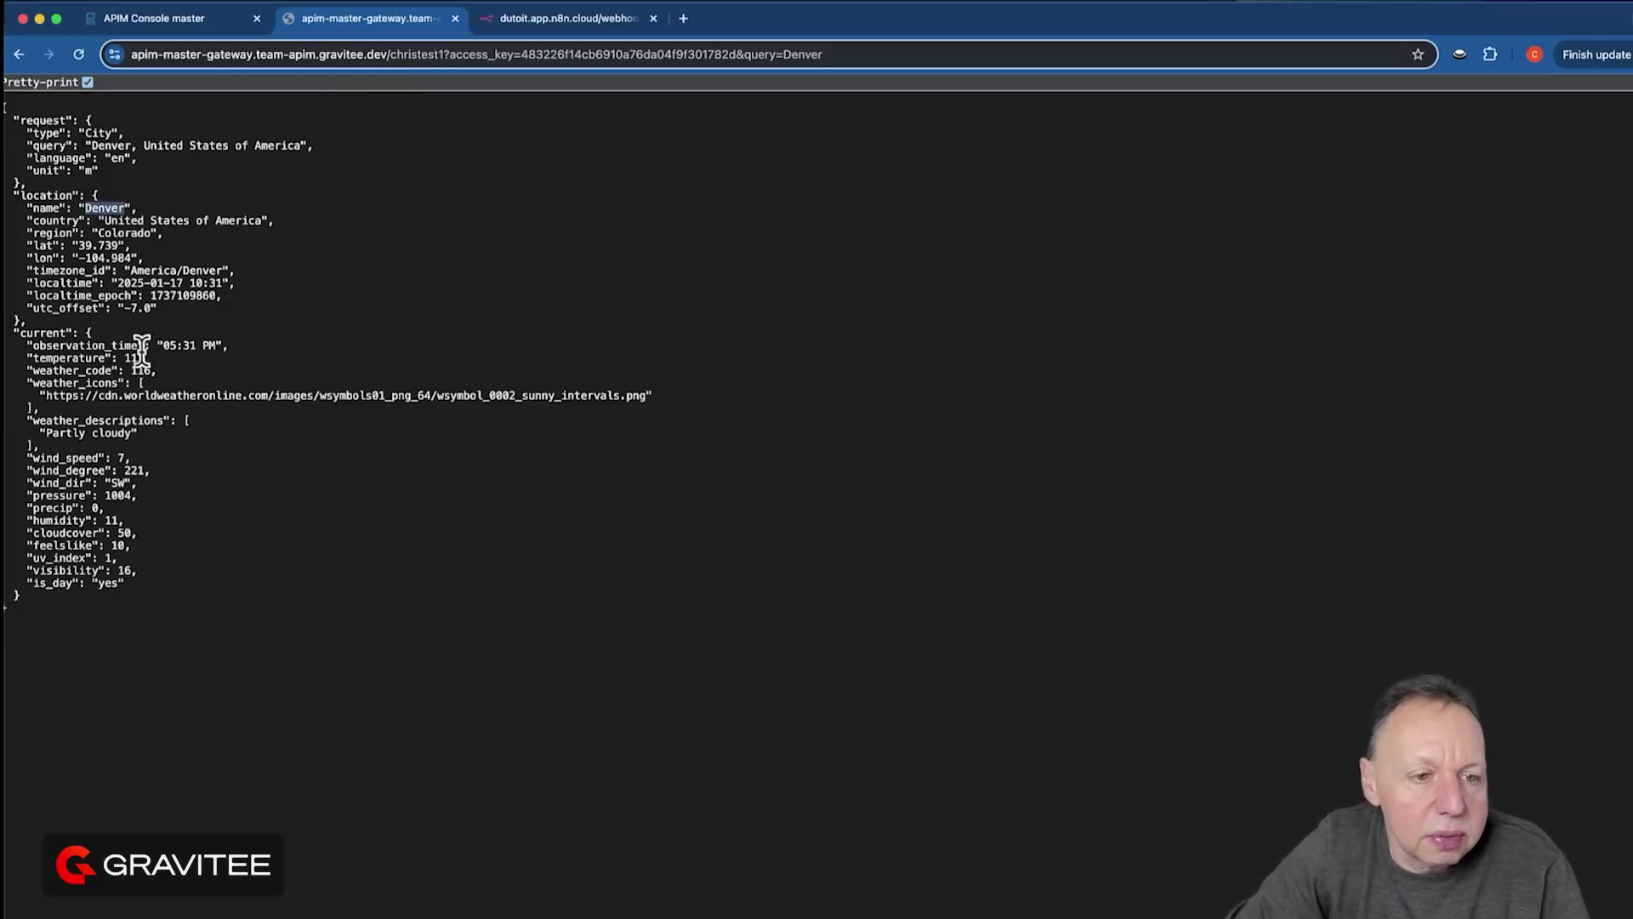
drag(147, 358, 122, 359)
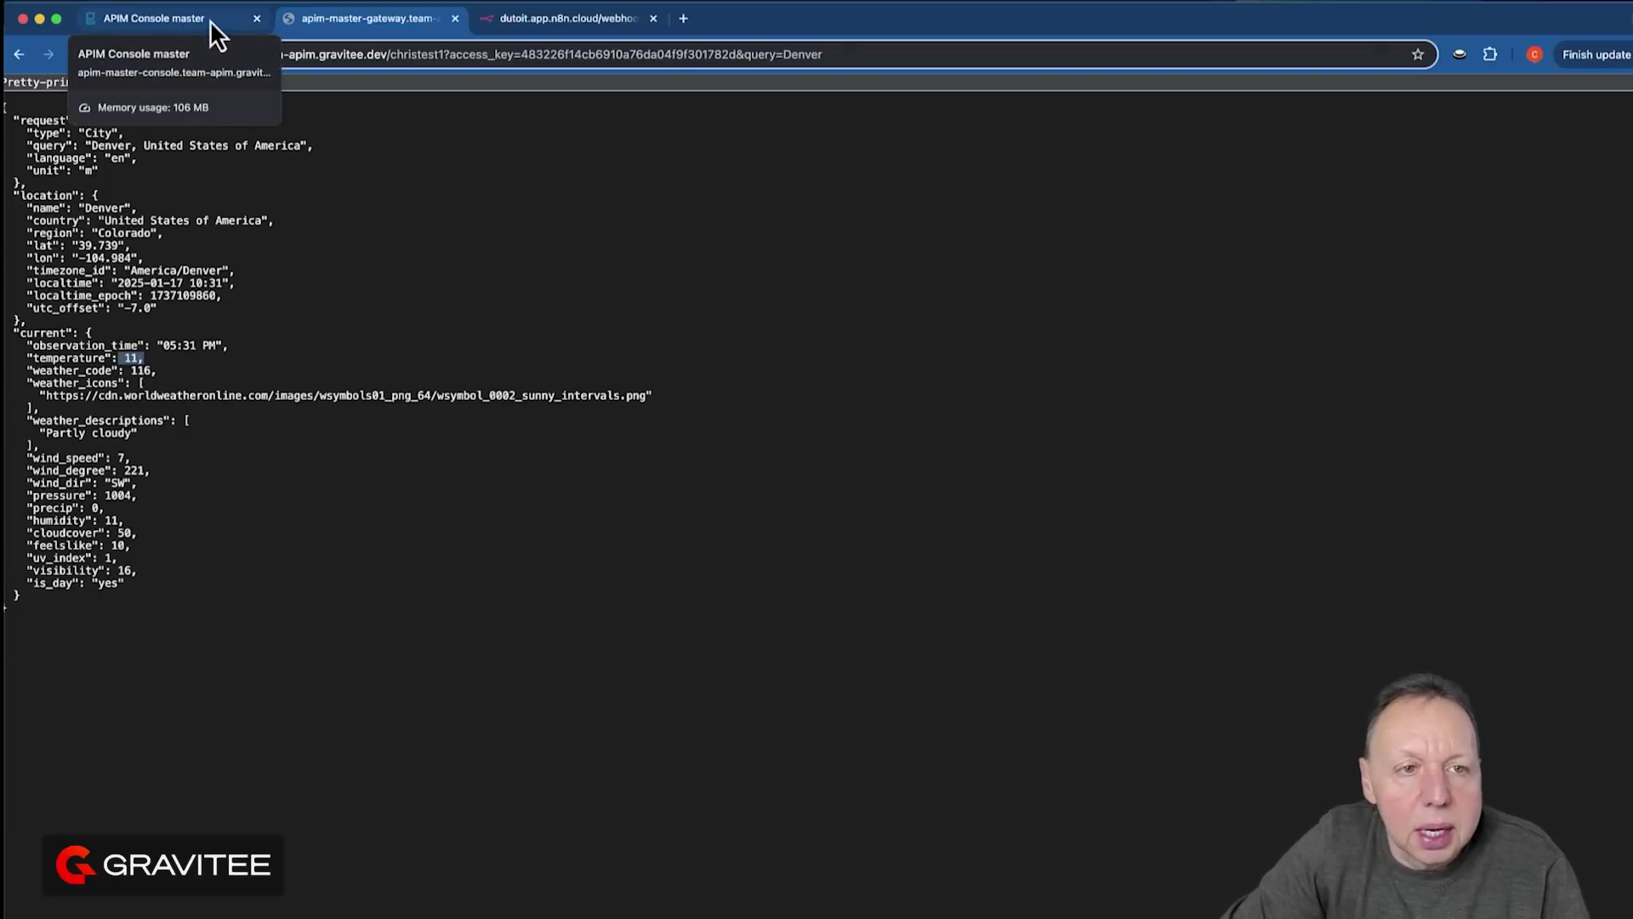
click(546, 19)
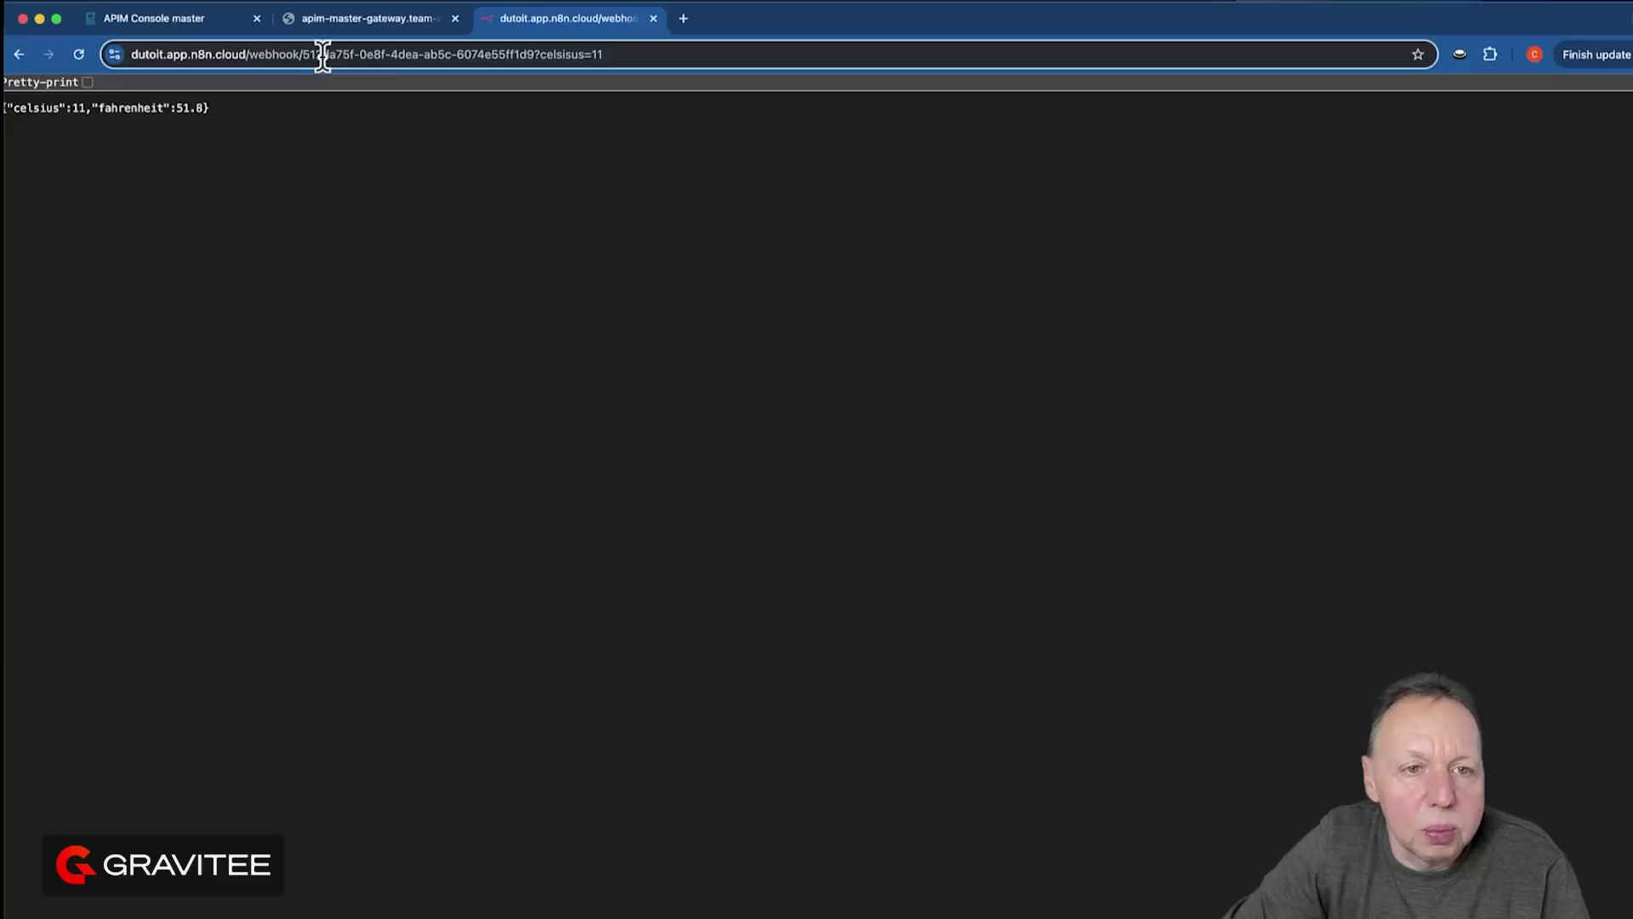
drag(606, 55, 587, 54)
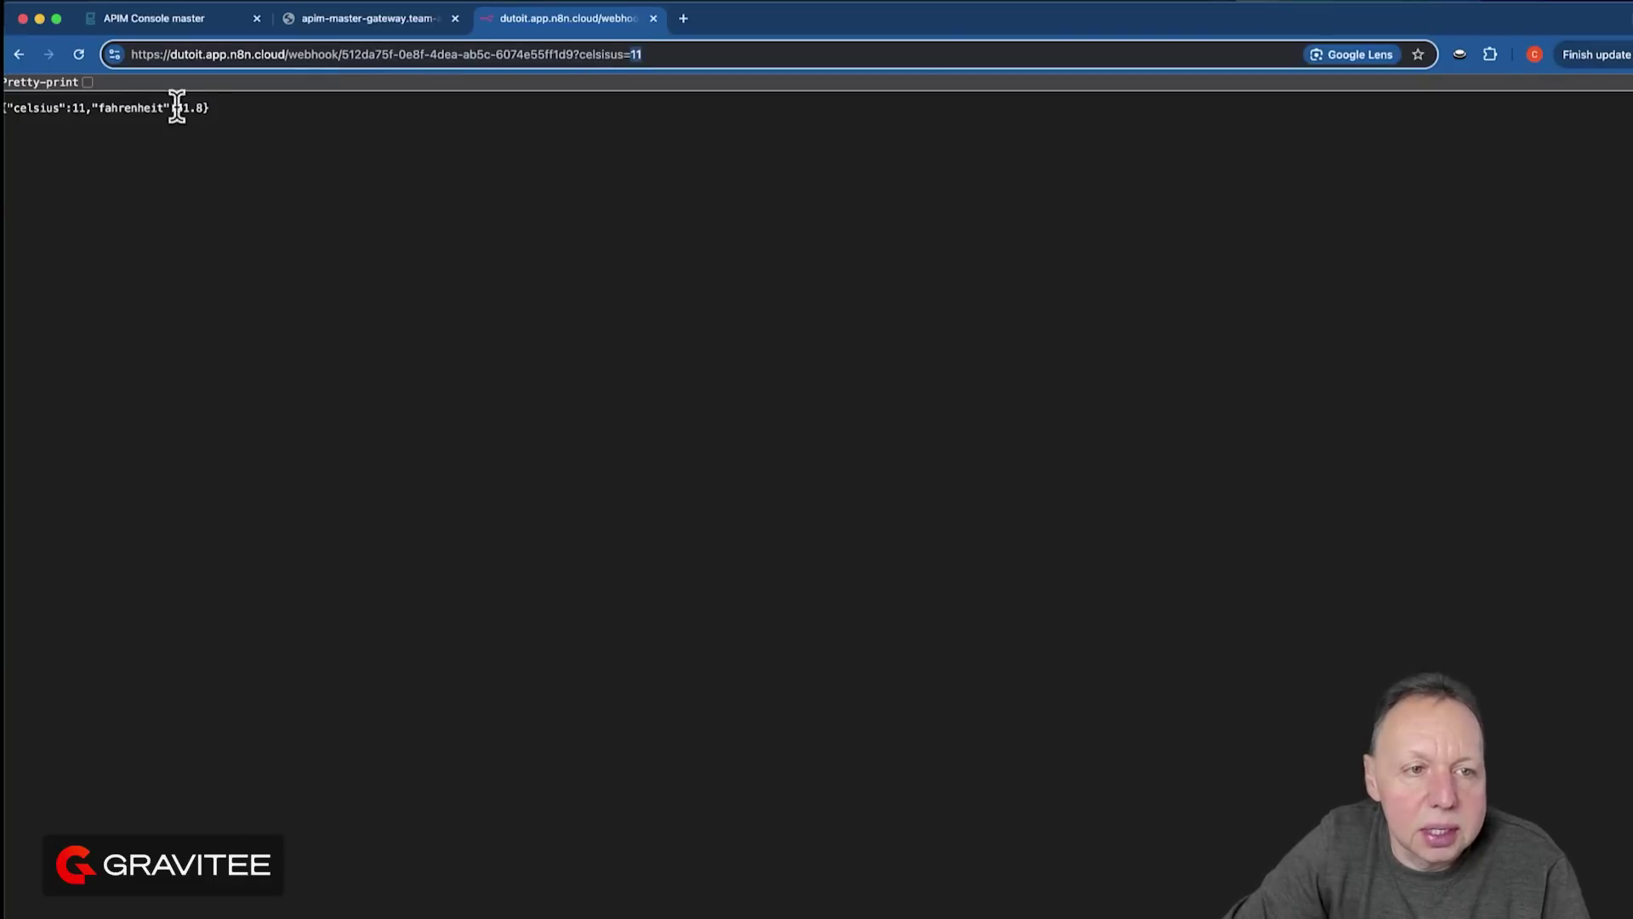
Step: Edit the HTTP Callout policy and highlight its URL's webhook id, celsius parameter and current.temperature path
click(170, 18)
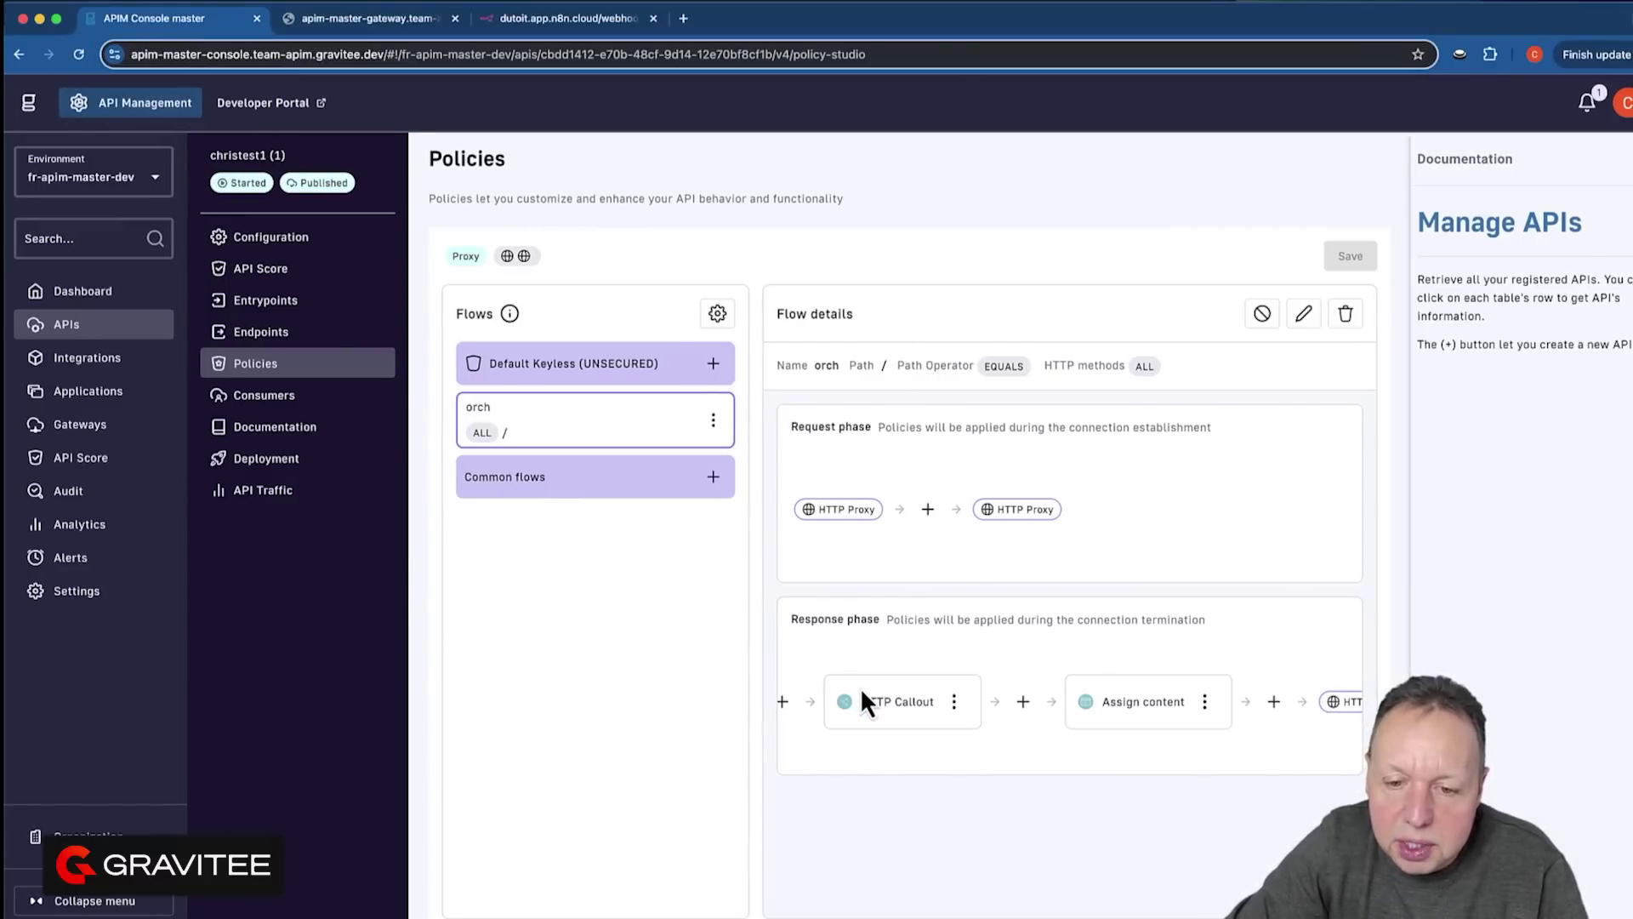
scroll(860, 689, left, 2)
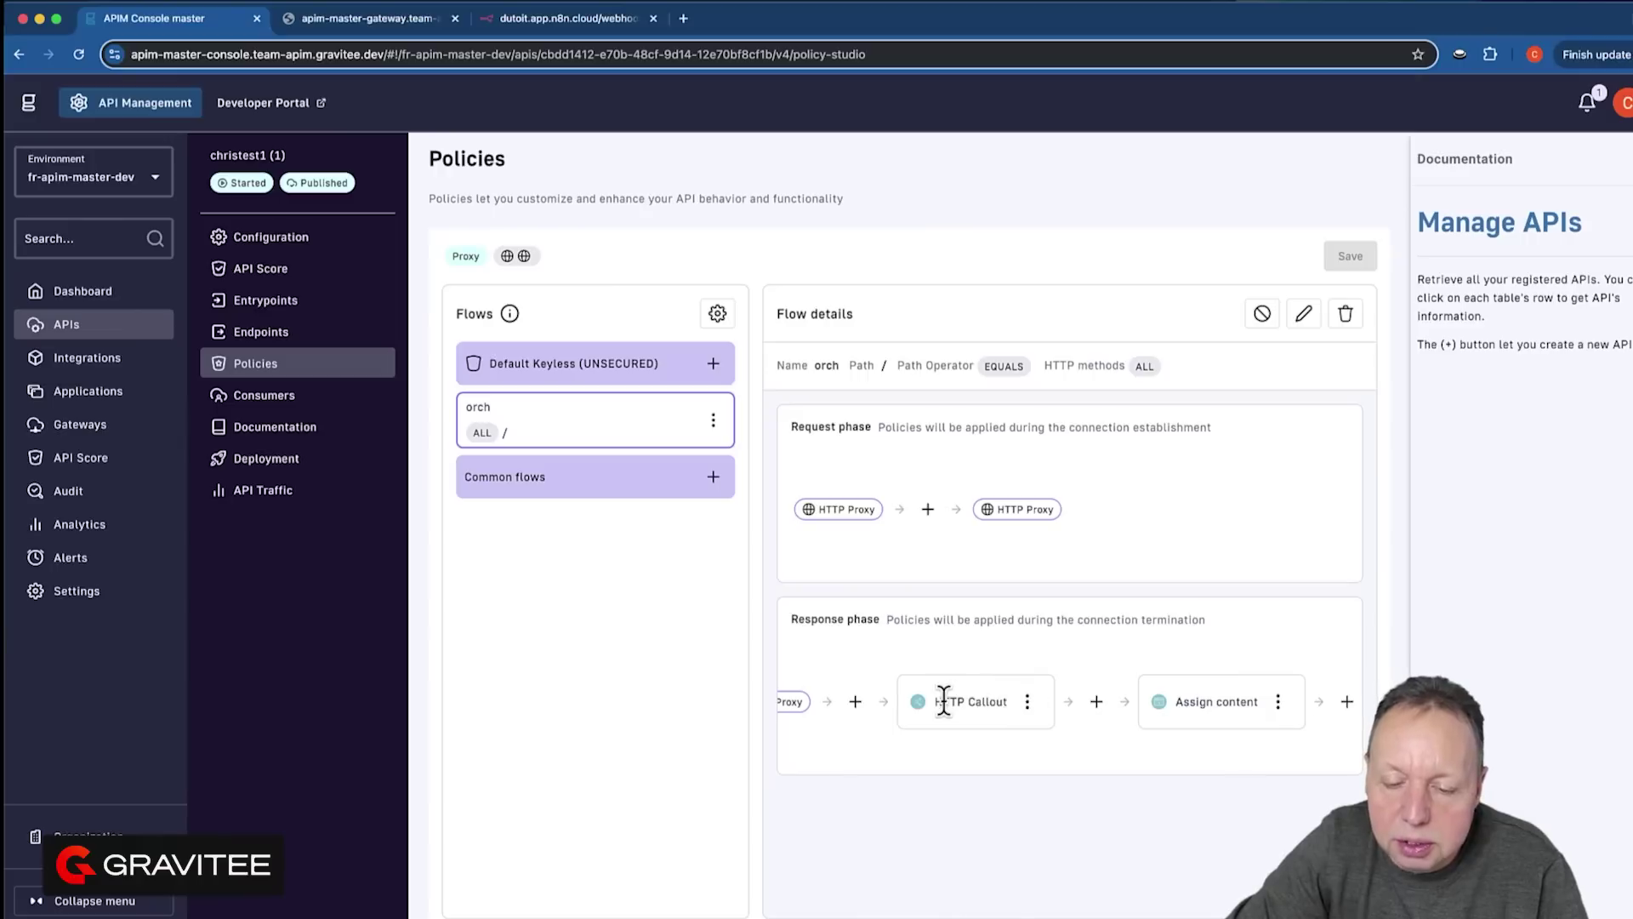
click(1027, 701)
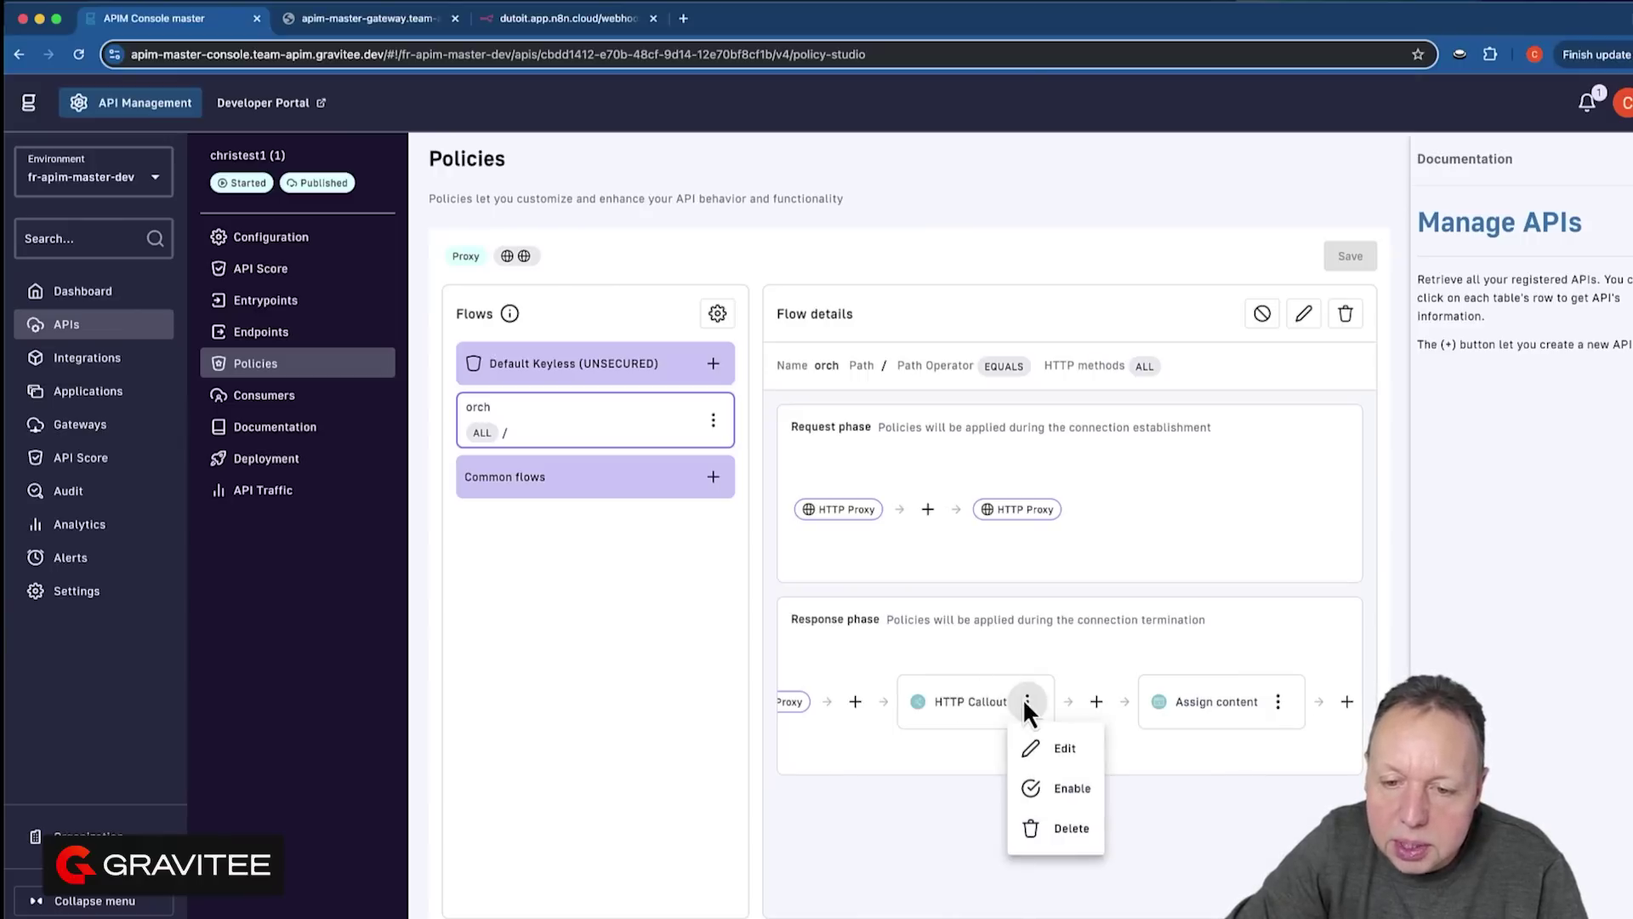
click(1057, 745)
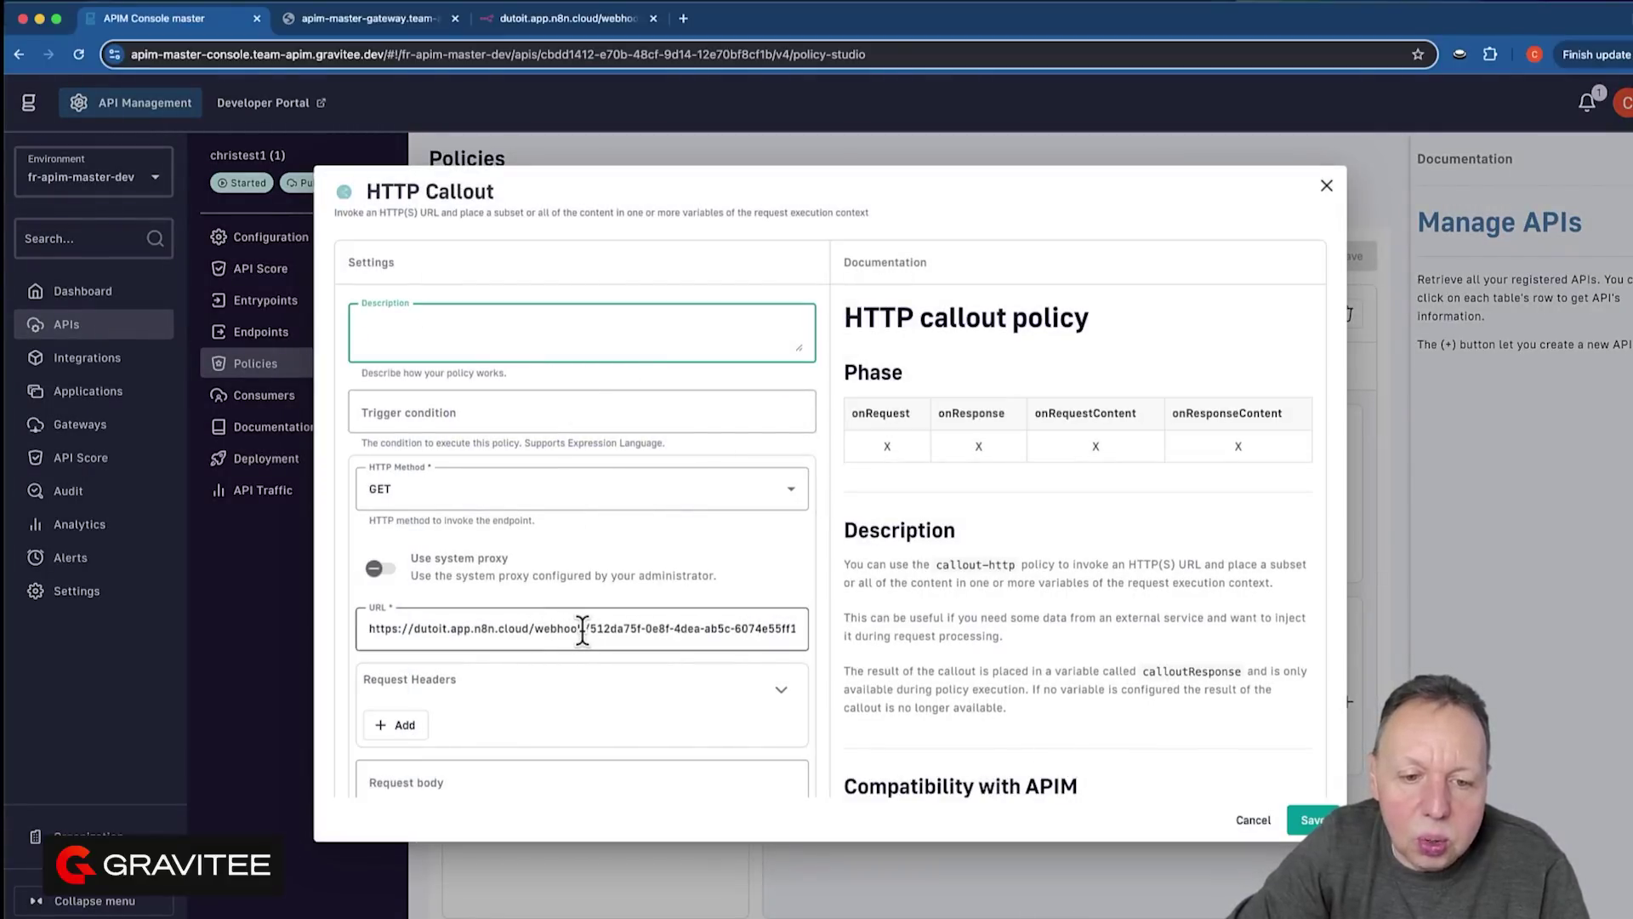
drag(584, 628, 813, 625)
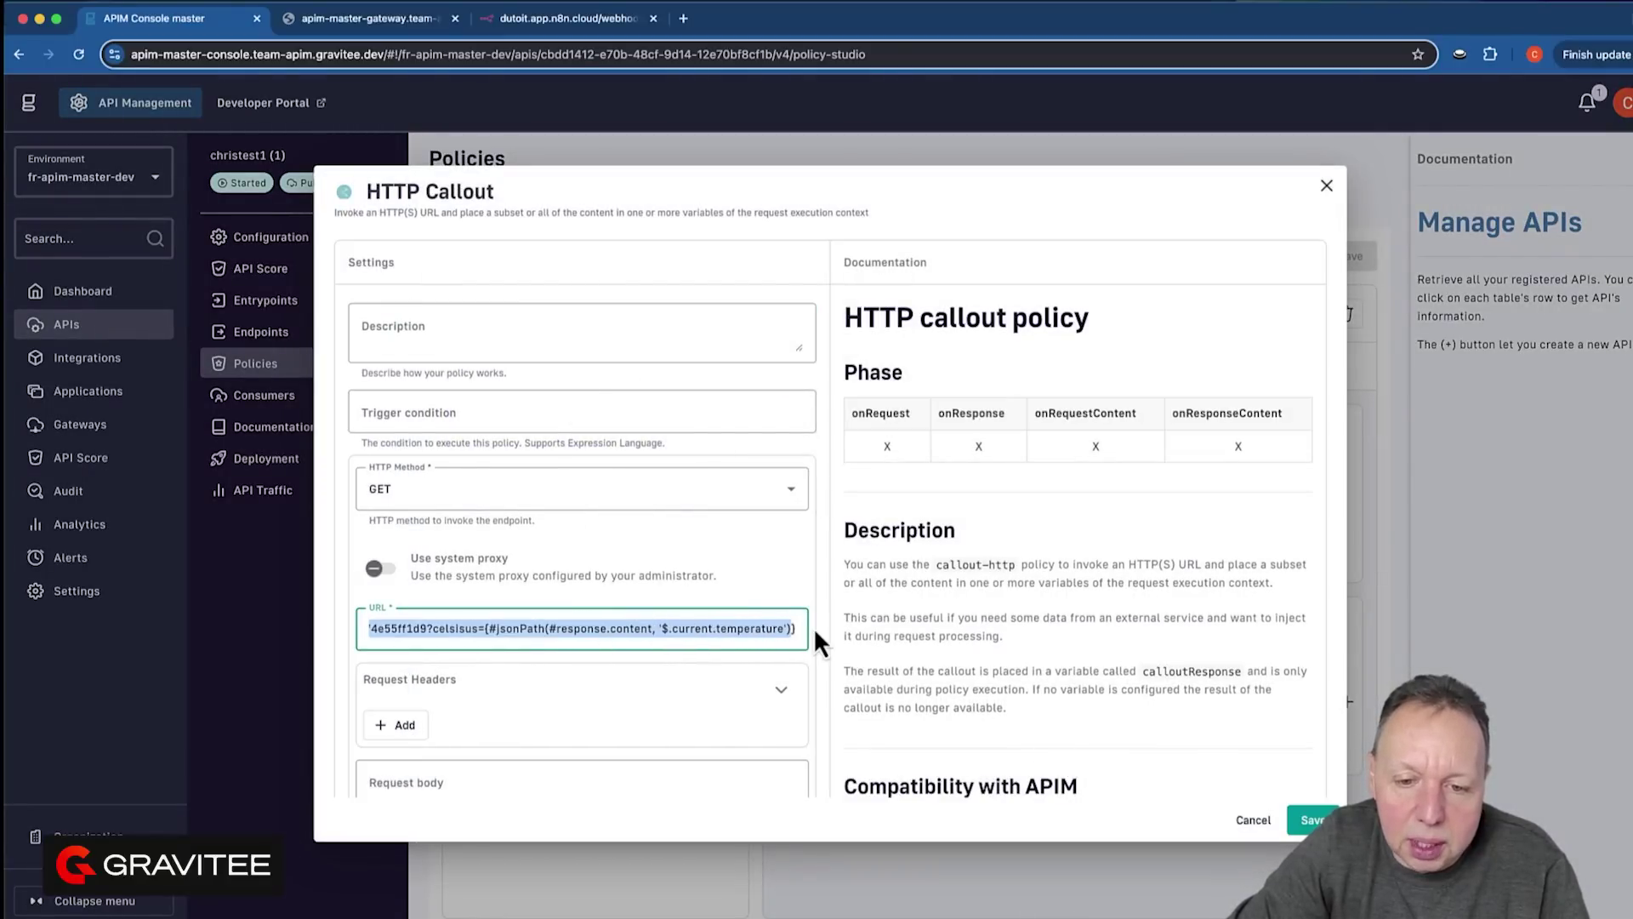
click(718, 628)
double_click(465, 638)
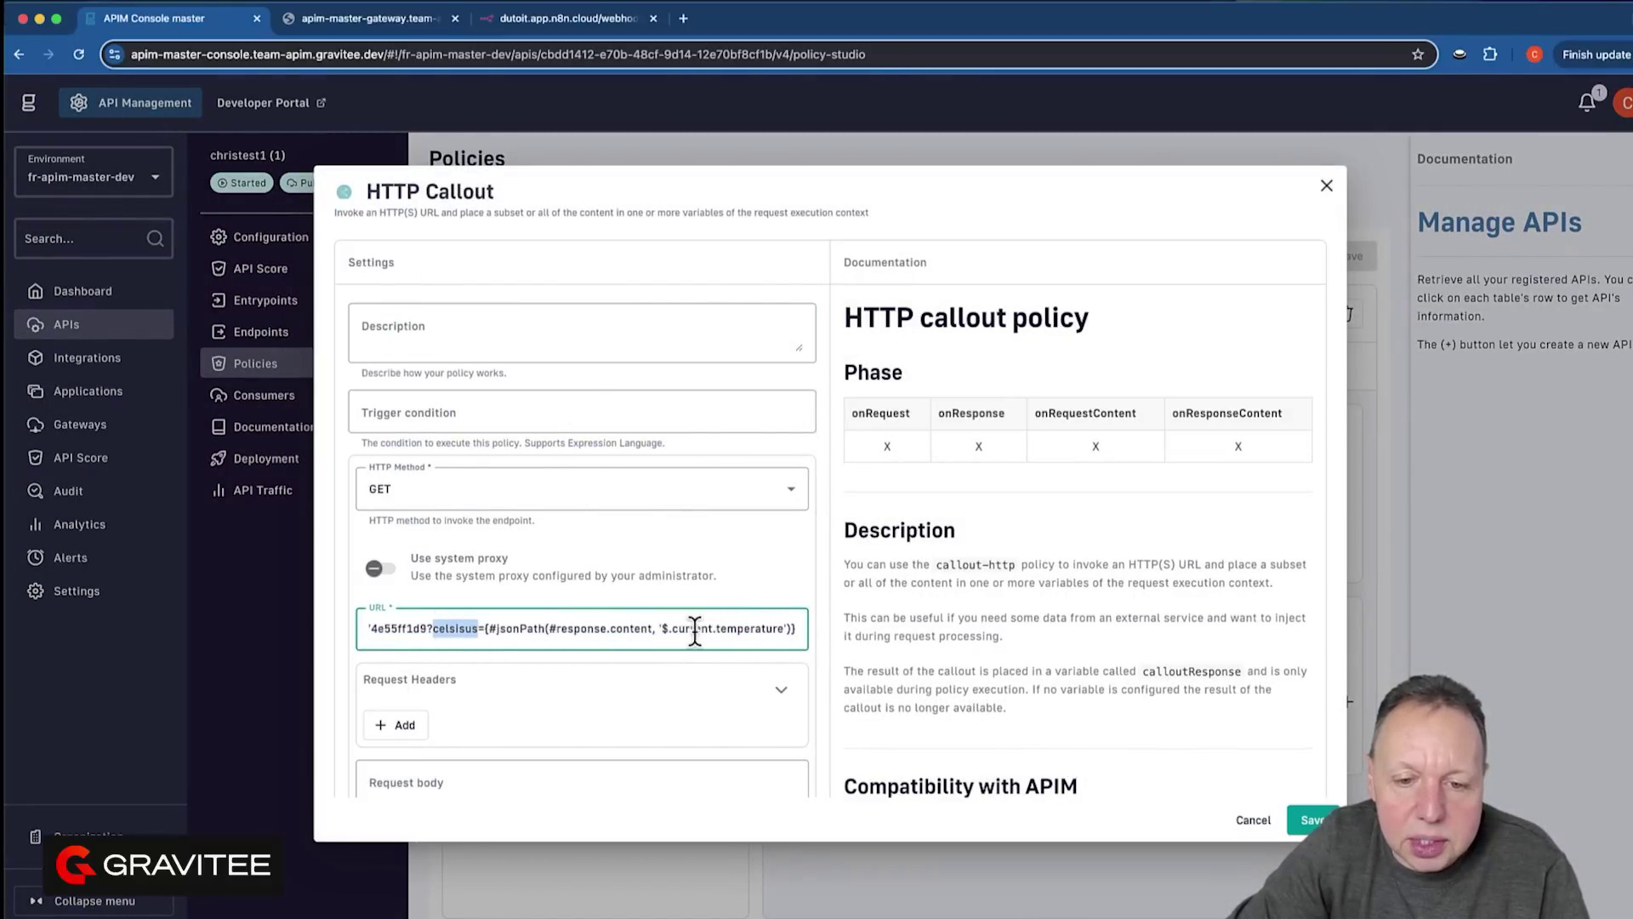
drag(780, 627, 669, 628)
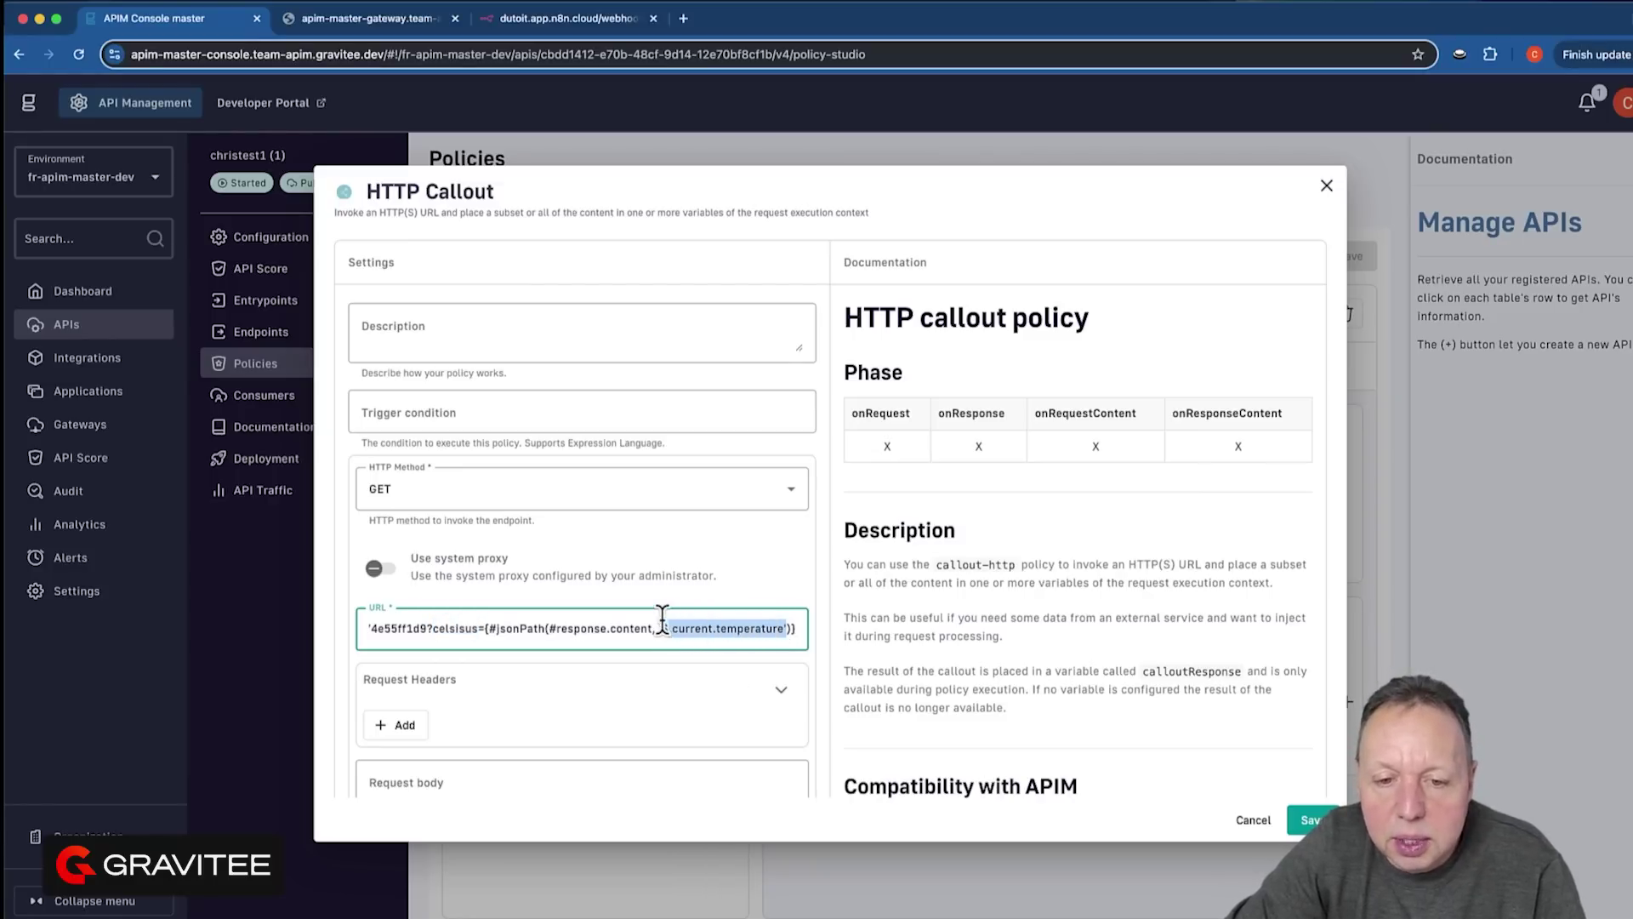
Step: Highlight the retVal context variable and its jsonPath '$.fahrenheit' value expression
scroll(643, 626, down, 5)
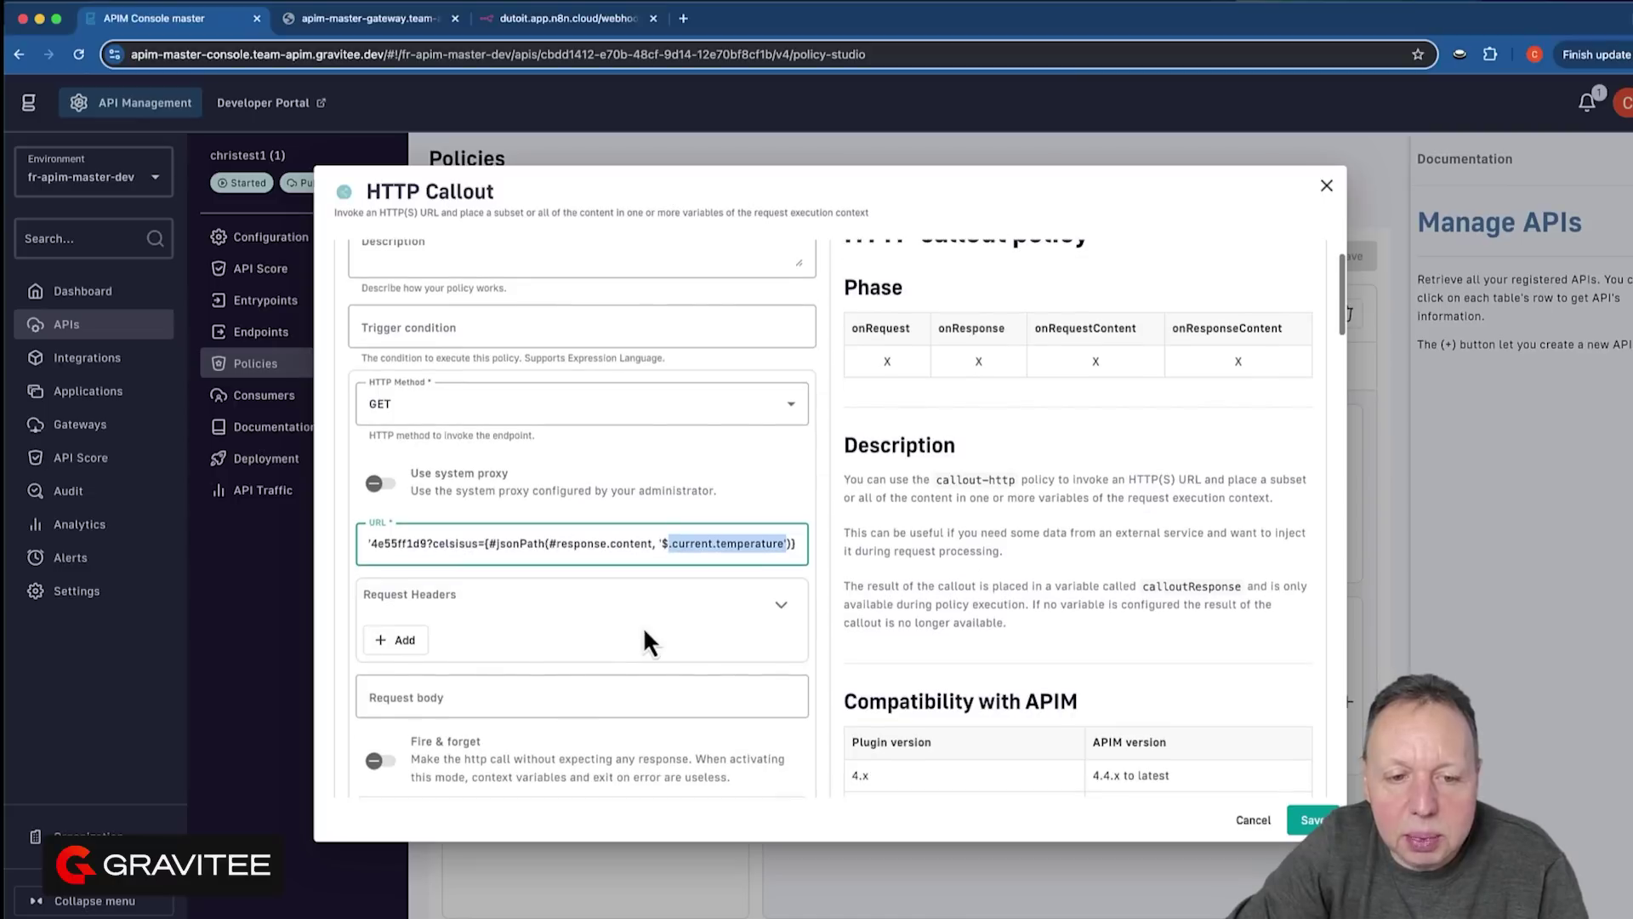
scroll(645, 631, down, 4)
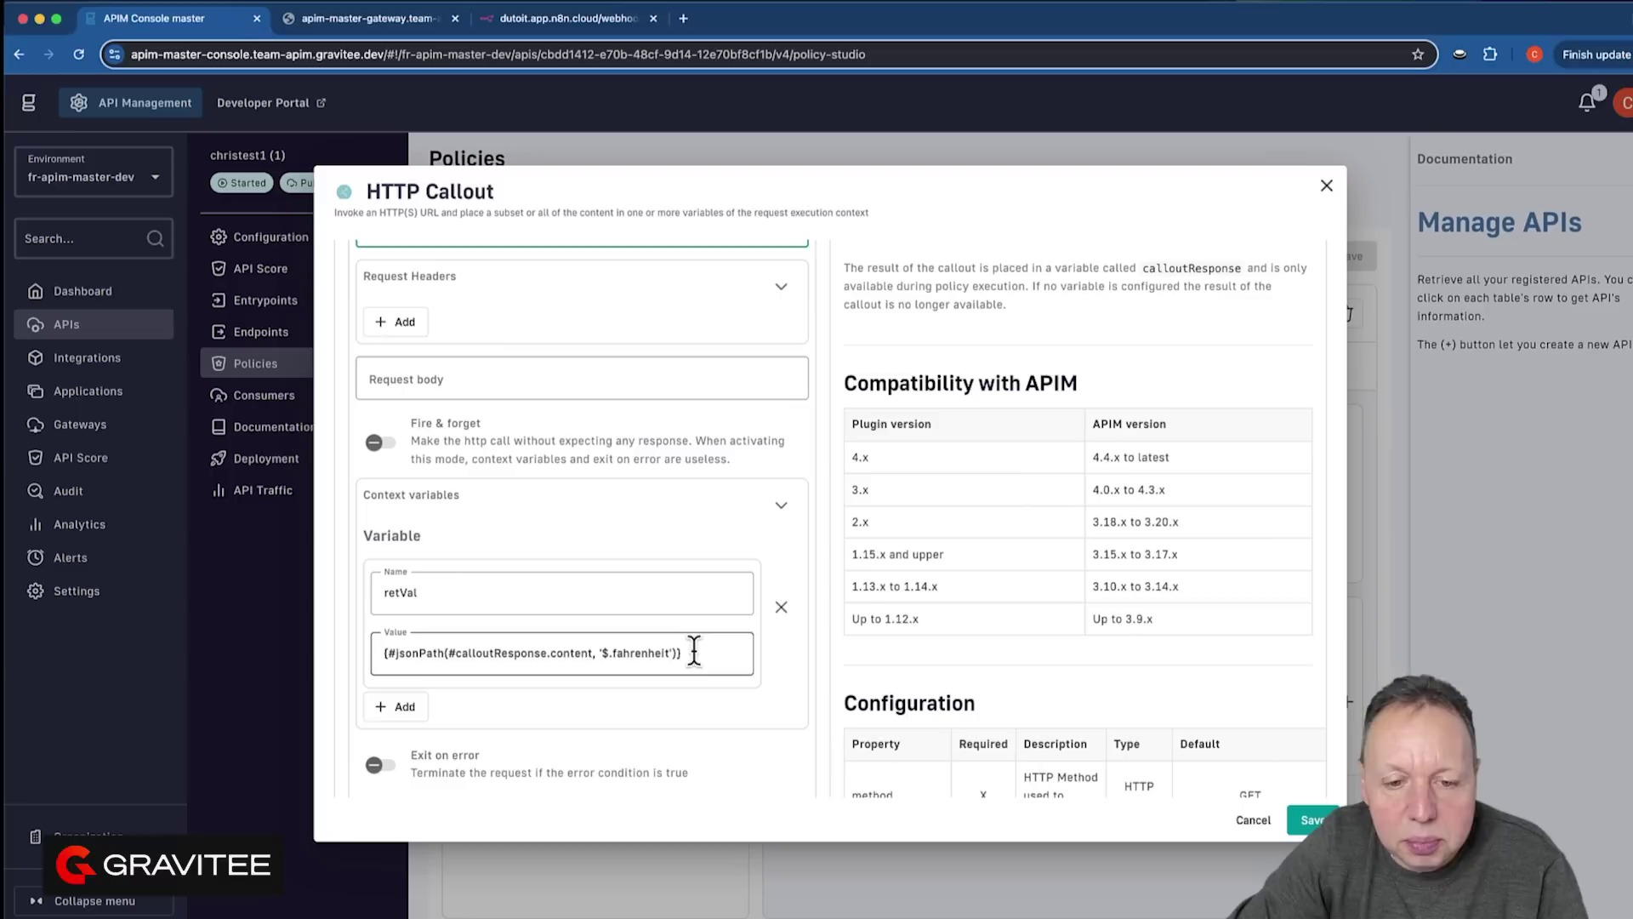
drag(692, 650, 387, 590)
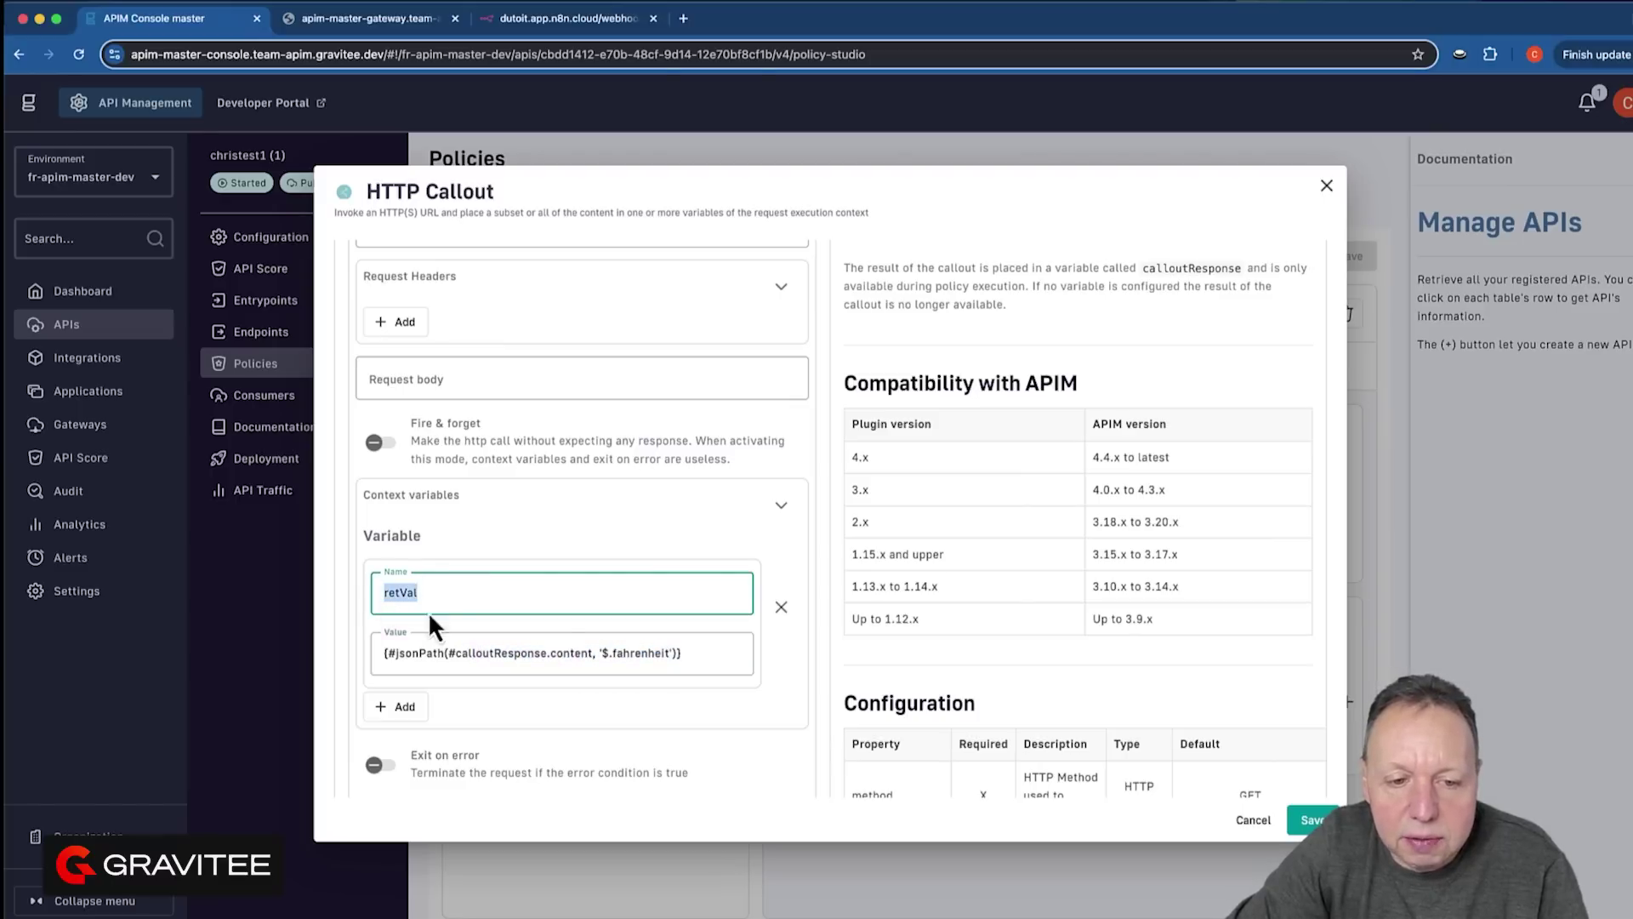
click(660, 652)
double_click(648, 653)
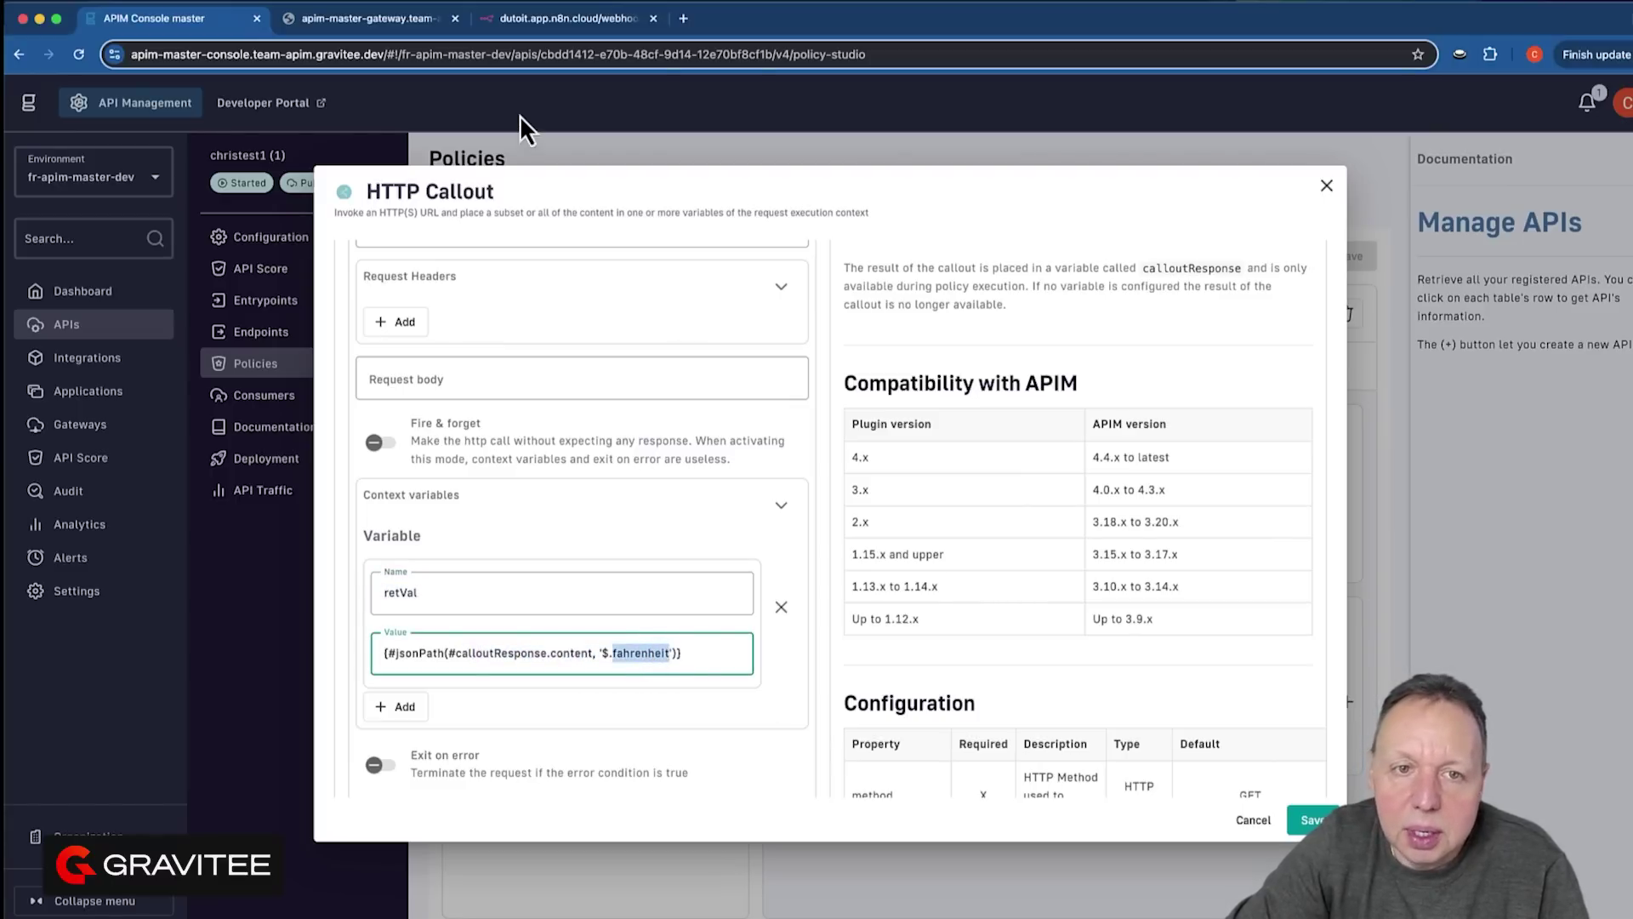
Step: Compare with the fahrenheit field in the n8n webhook's JSON, then return to Policy Studio
click(536, 19)
click(126, 105)
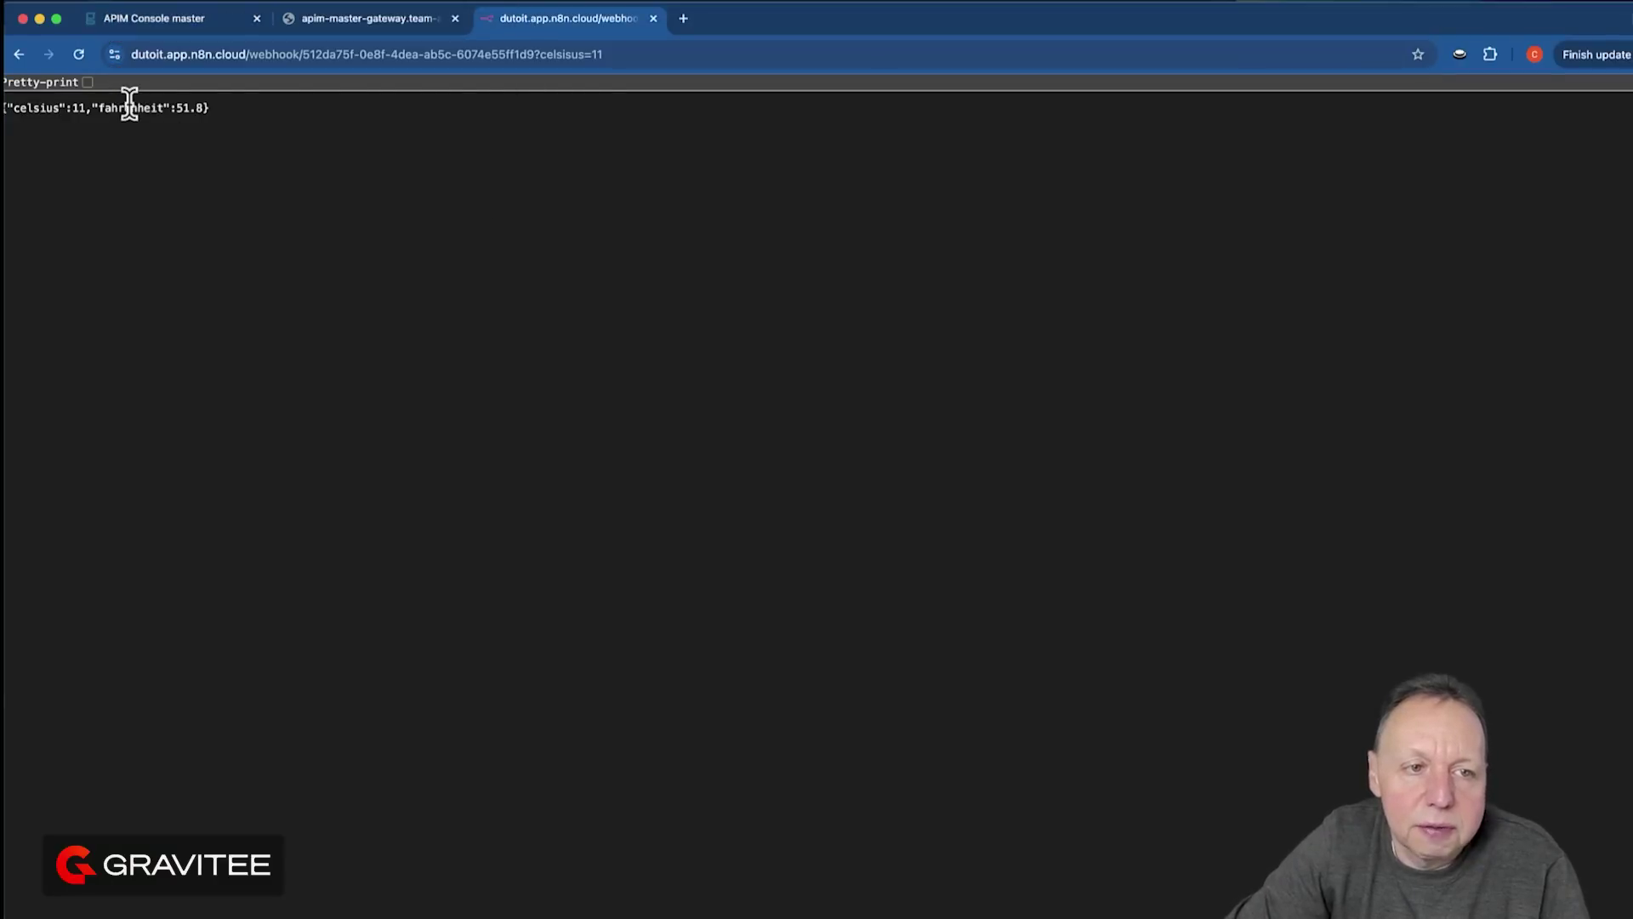
double_click(128, 107)
click(160, 24)
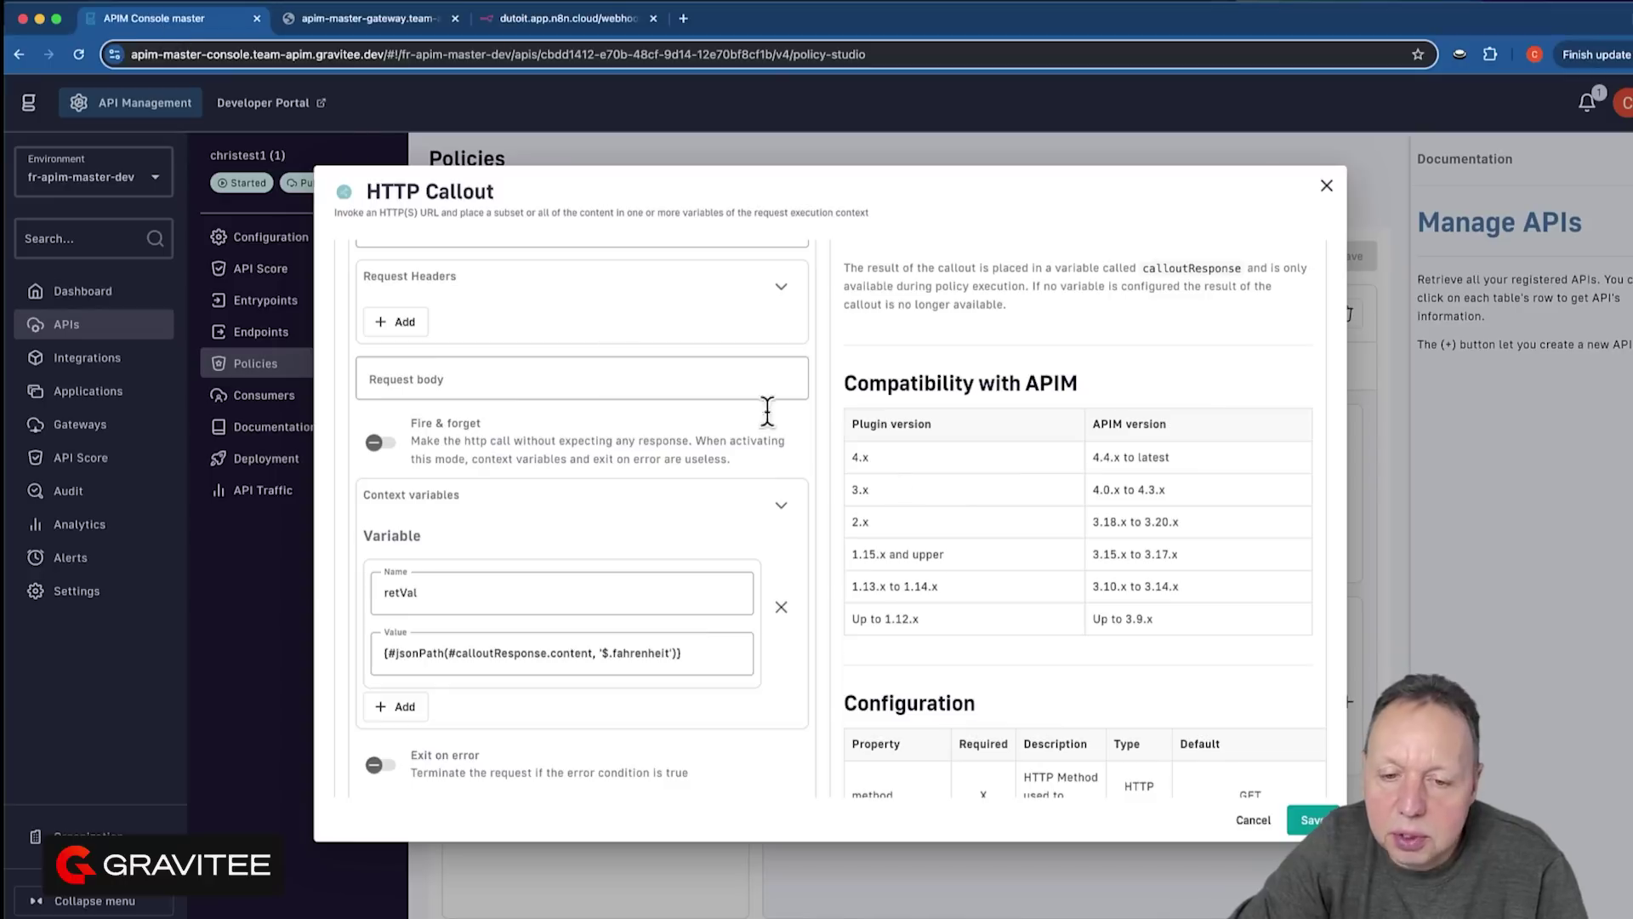
key(Escape)
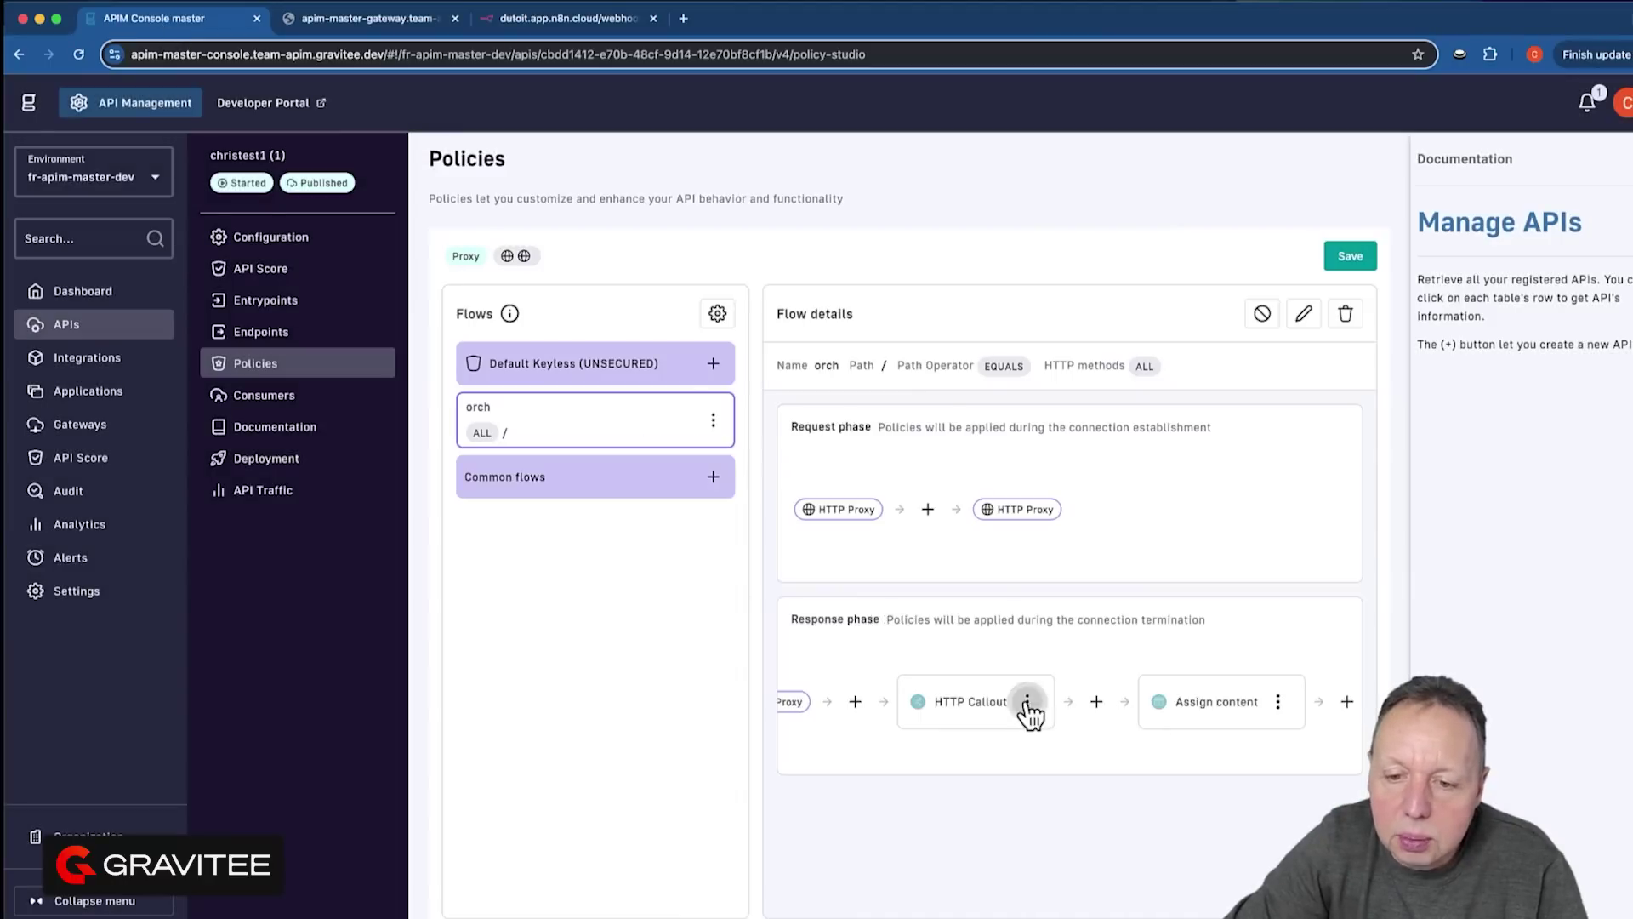
click(1028, 700)
click(1078, 787)
click(1278, 702)
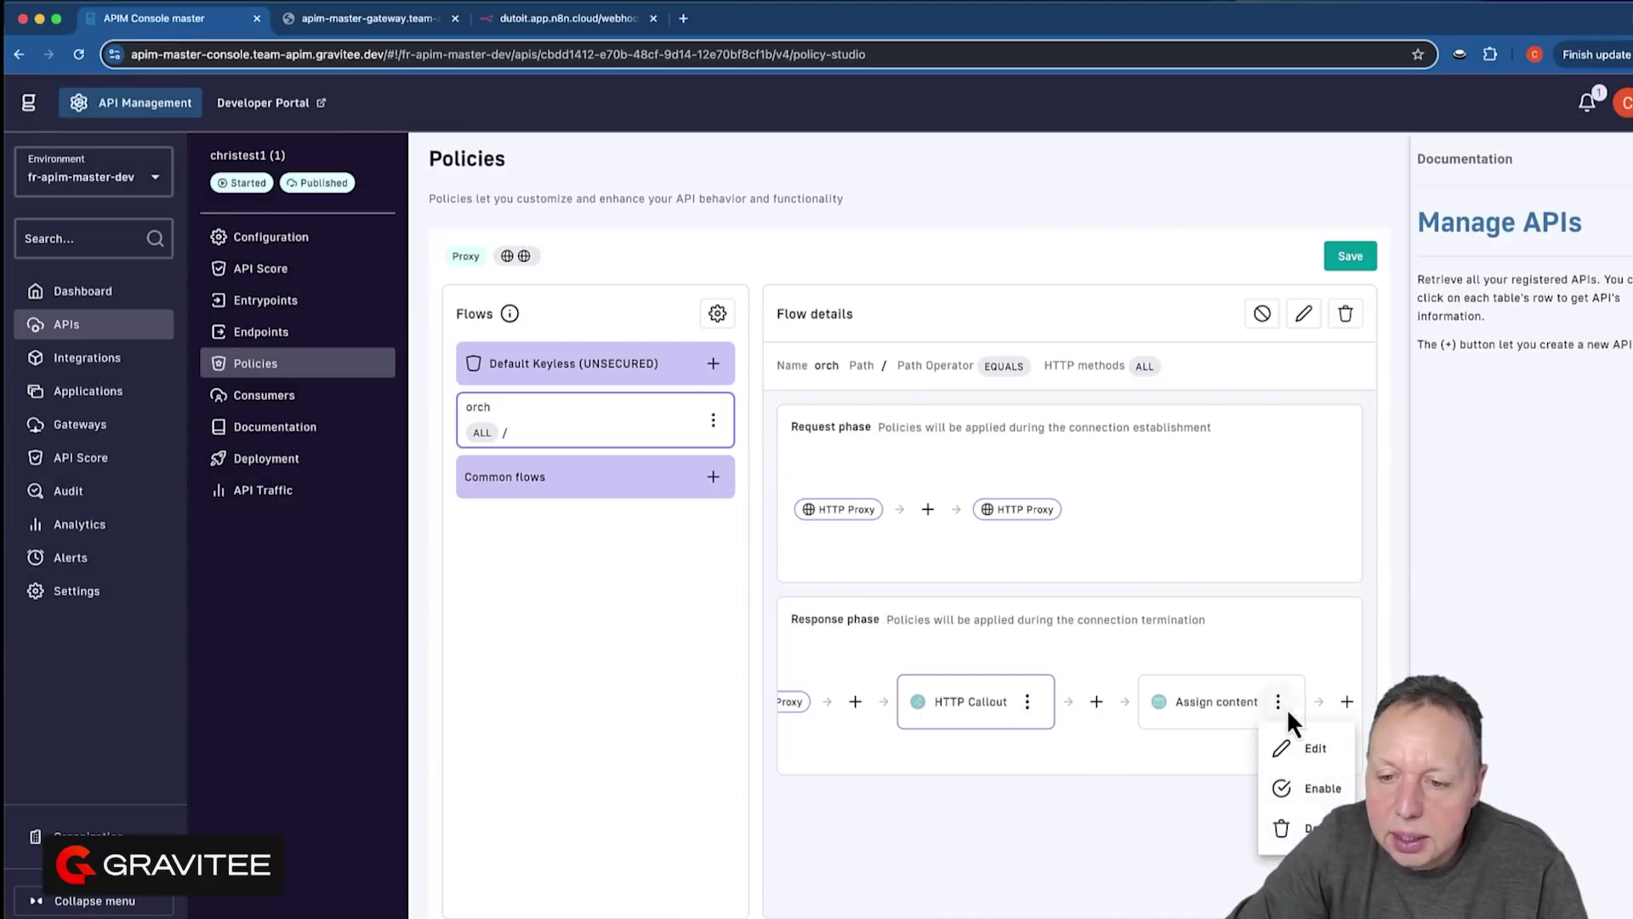
click(1306, 746)
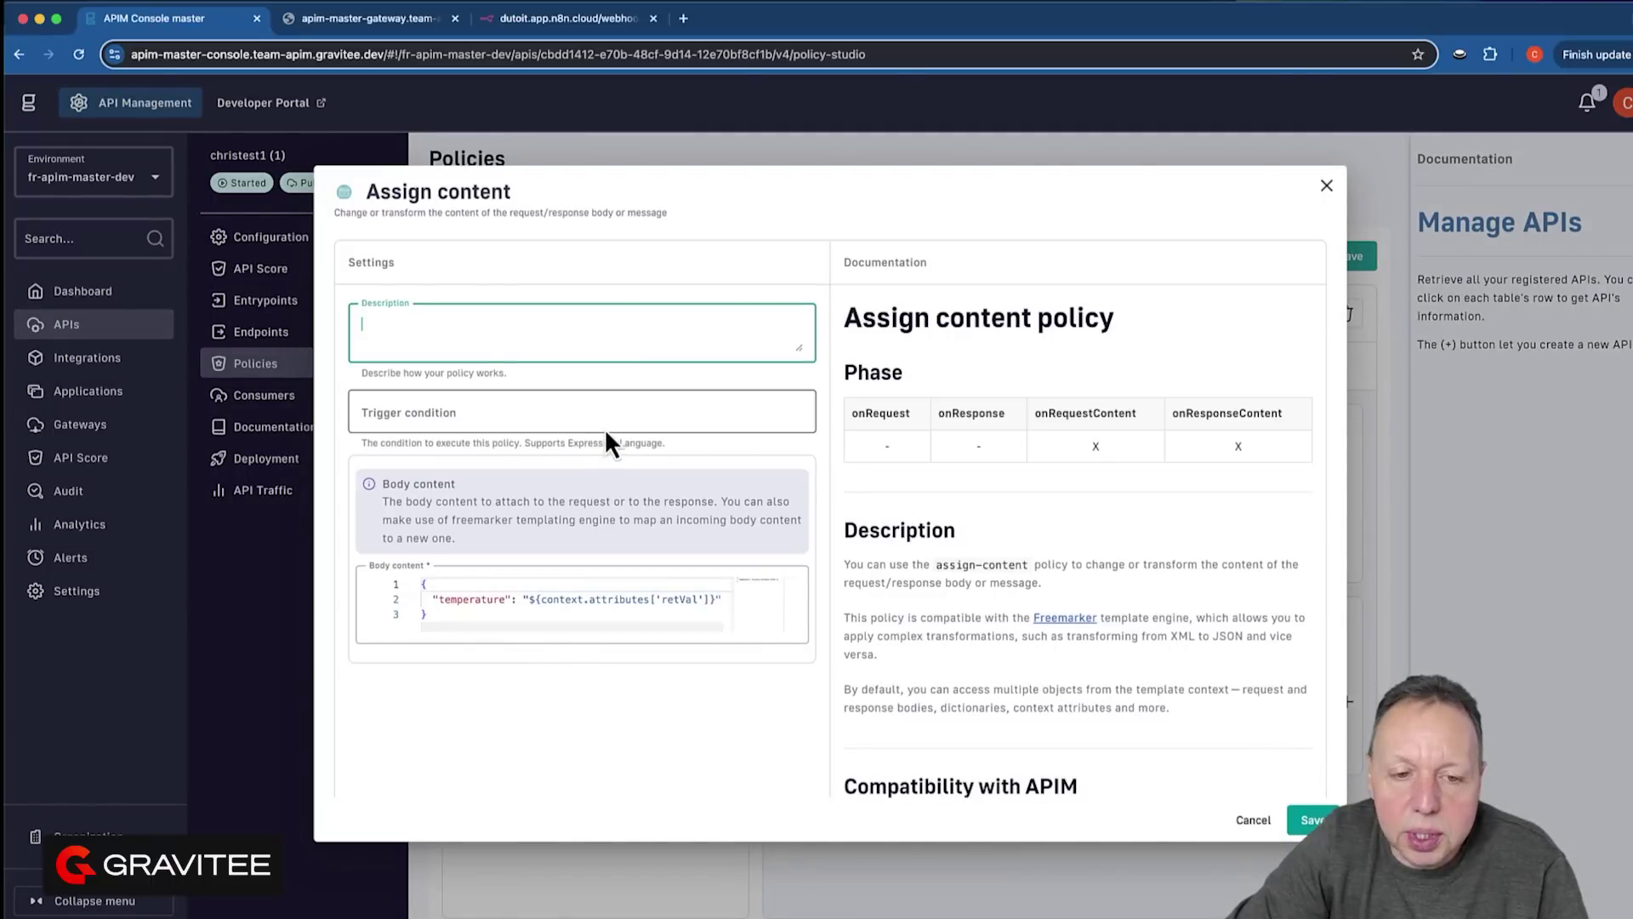
click(464, 598)
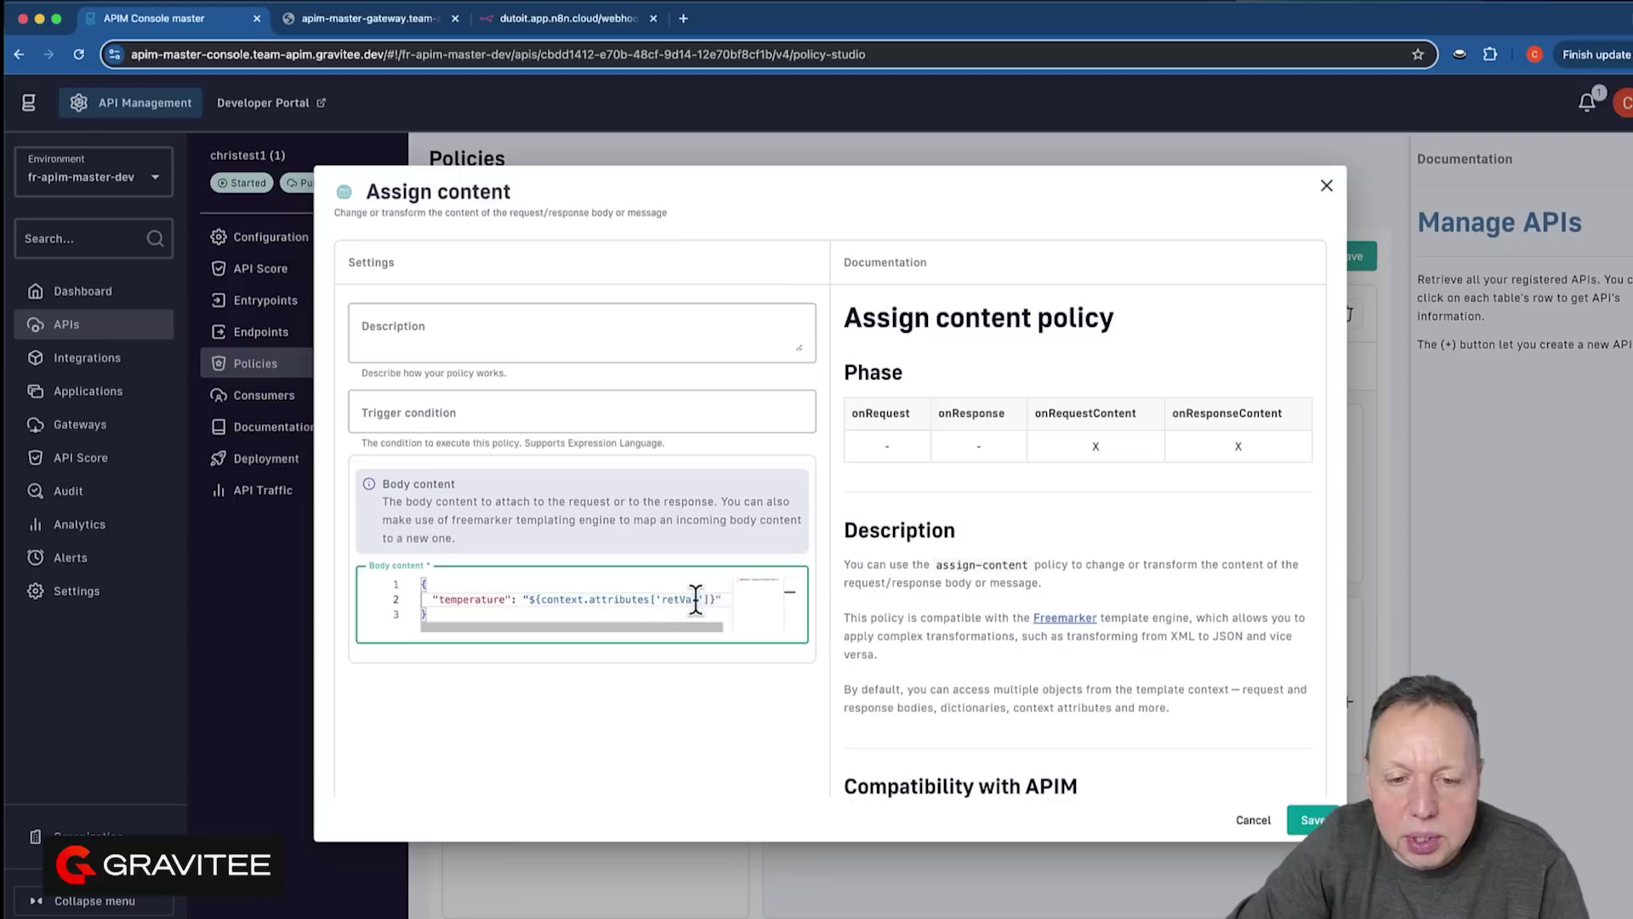
double_click(667, 599)
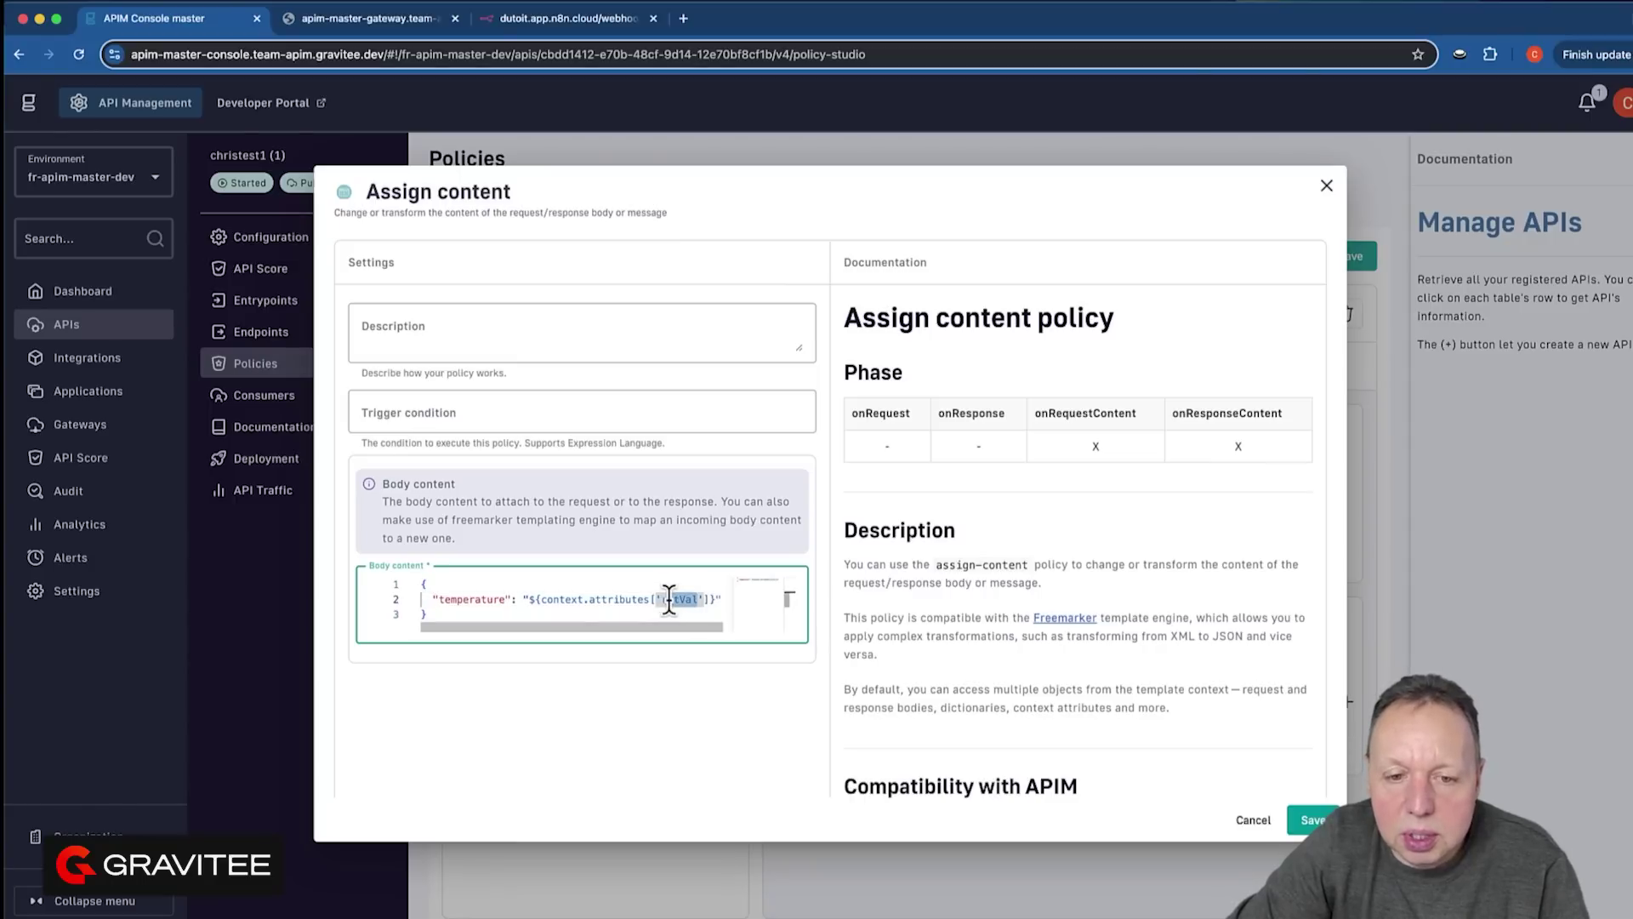
click(1308, 819)
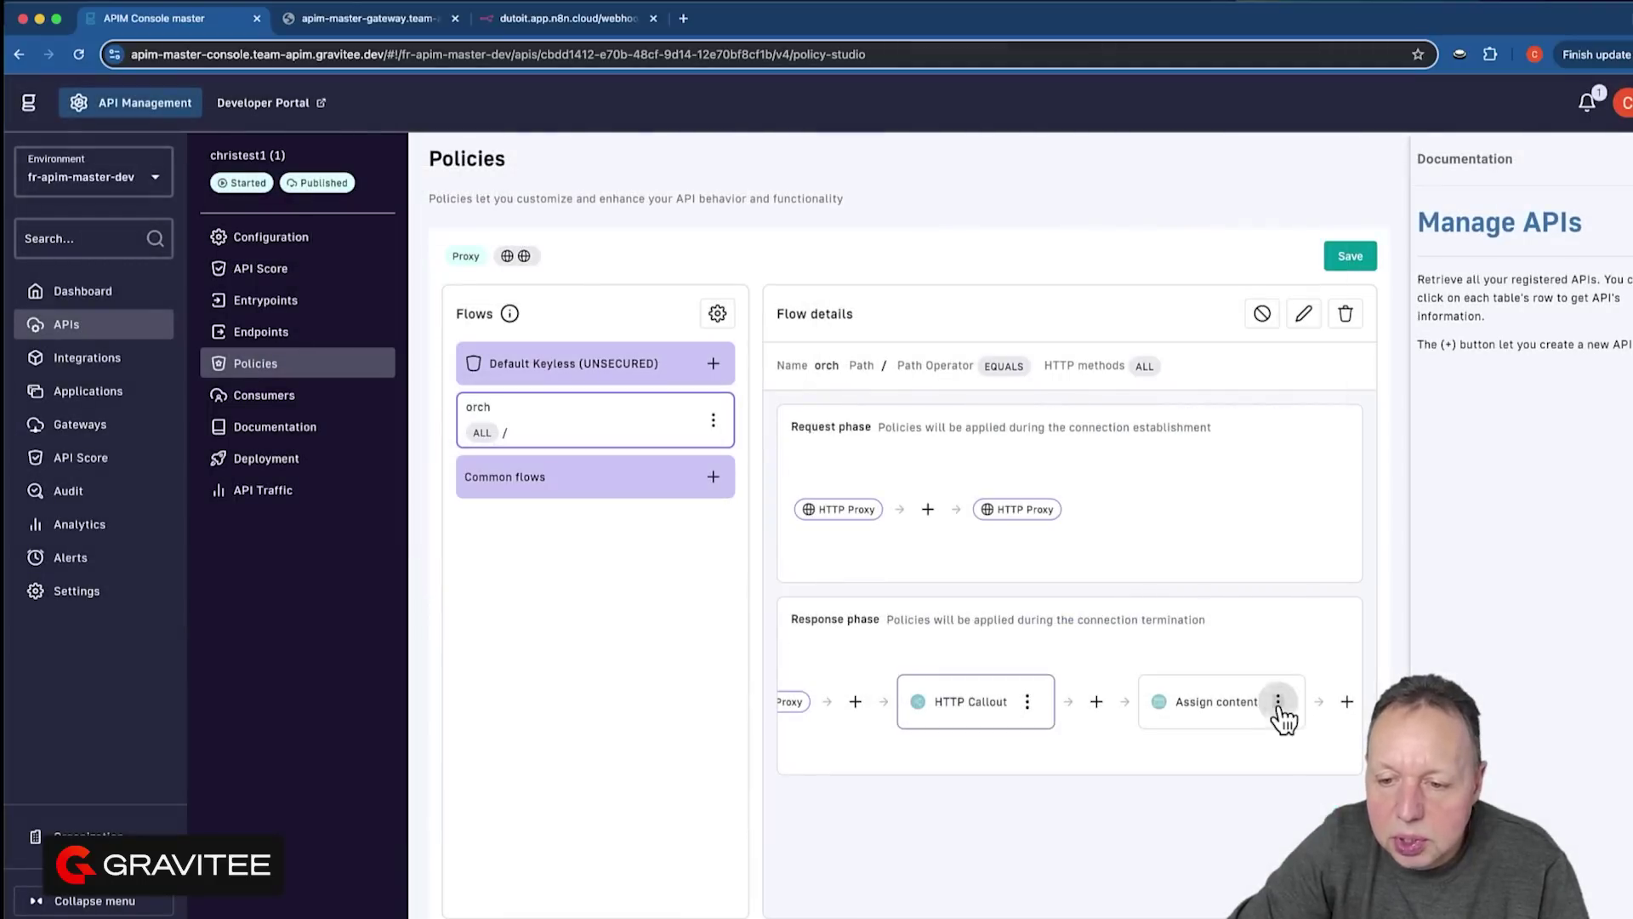
click(1278, 701)
click(1288, 749)
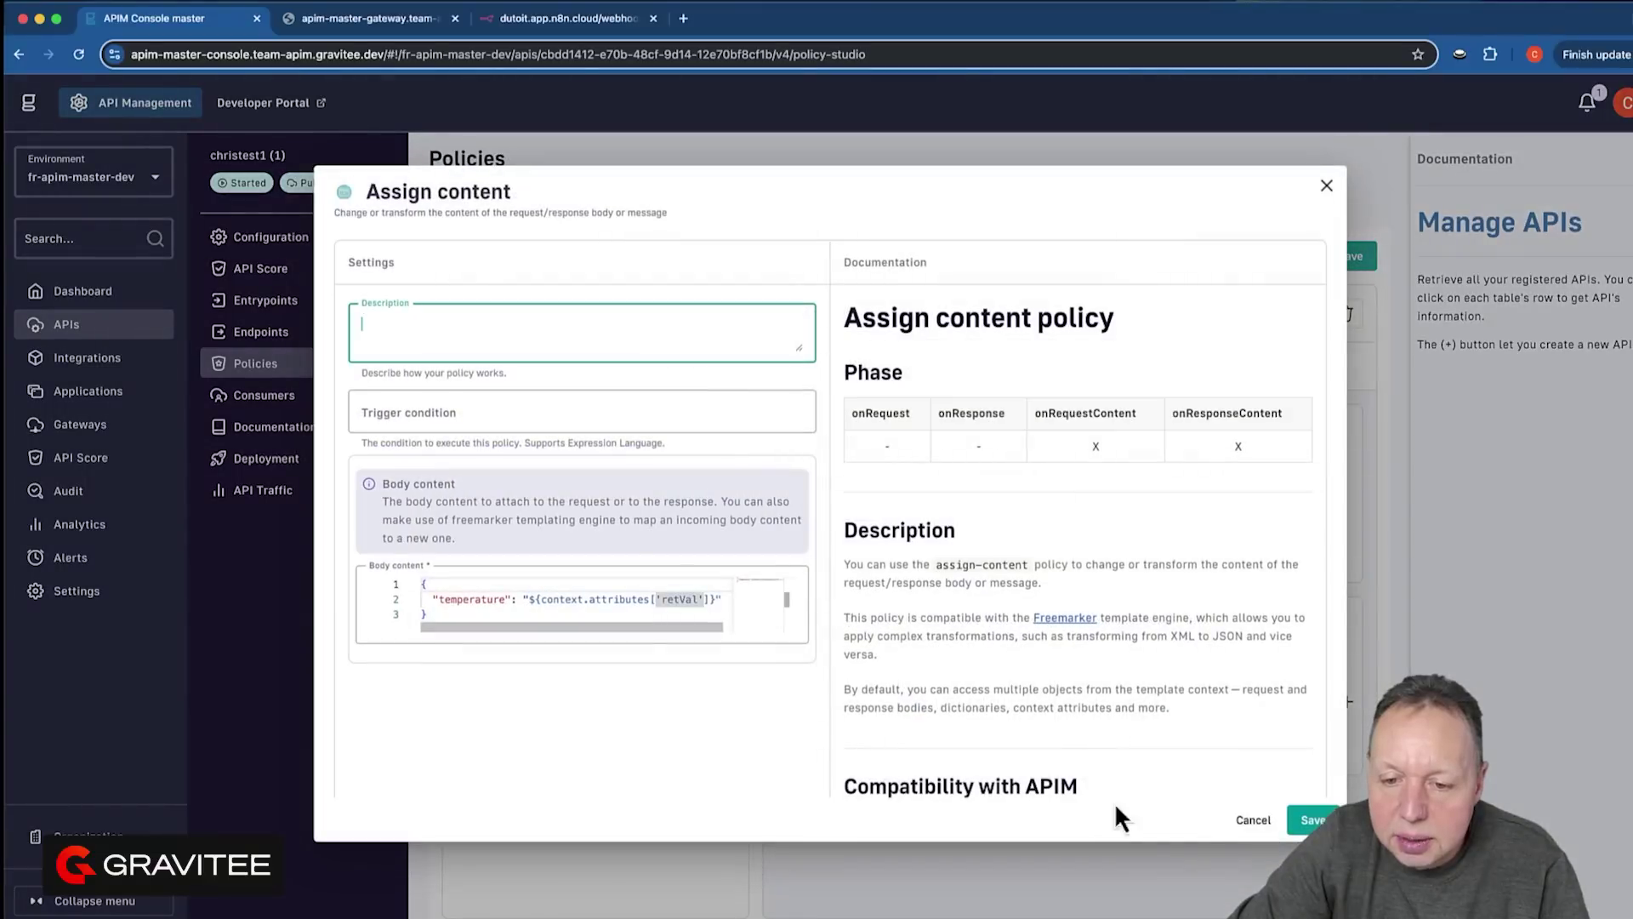
click(1313, 819)
Step: Save the updated response-phase policy flow
scroll(997, 709, left, 2)
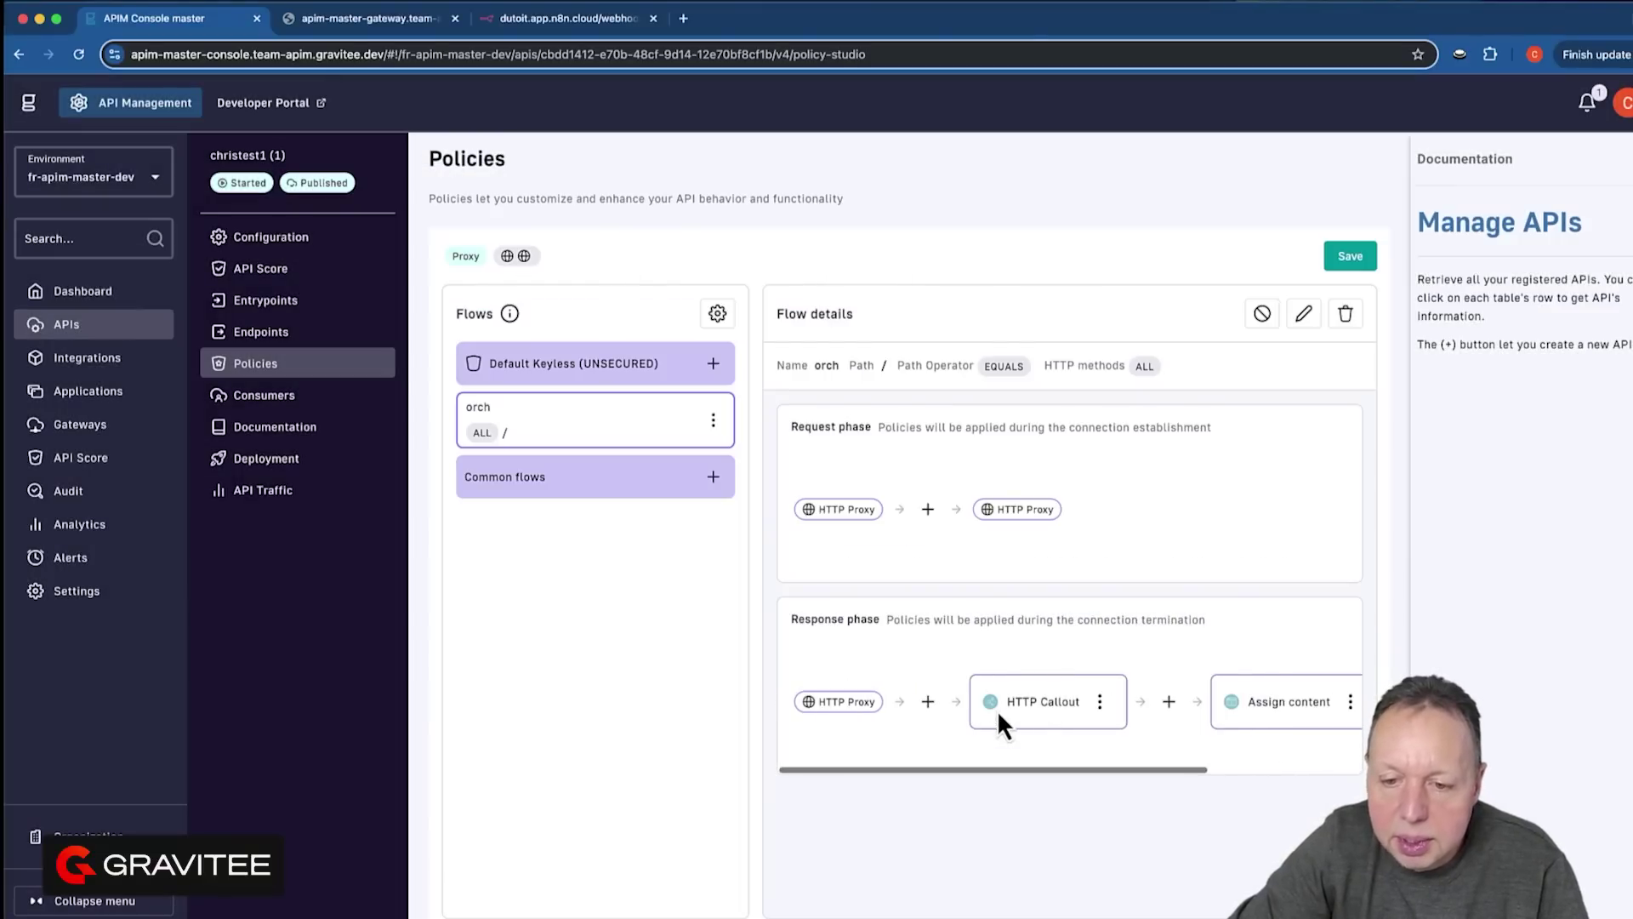
drag(789, 618, 854, 614)
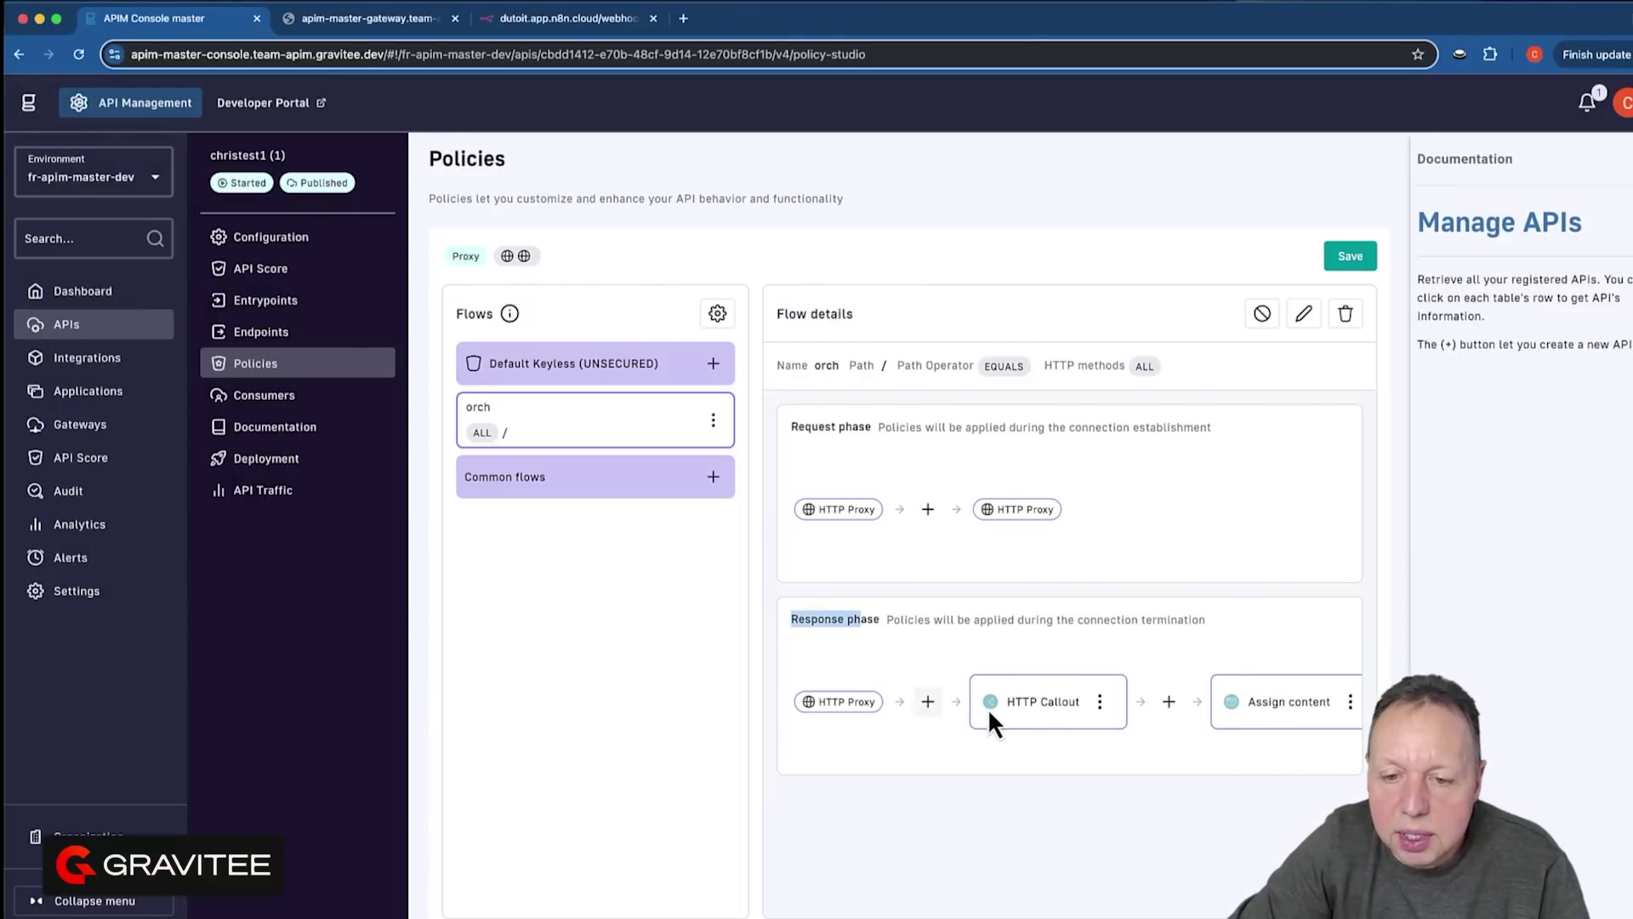
scroll(983, 702, right, 3)
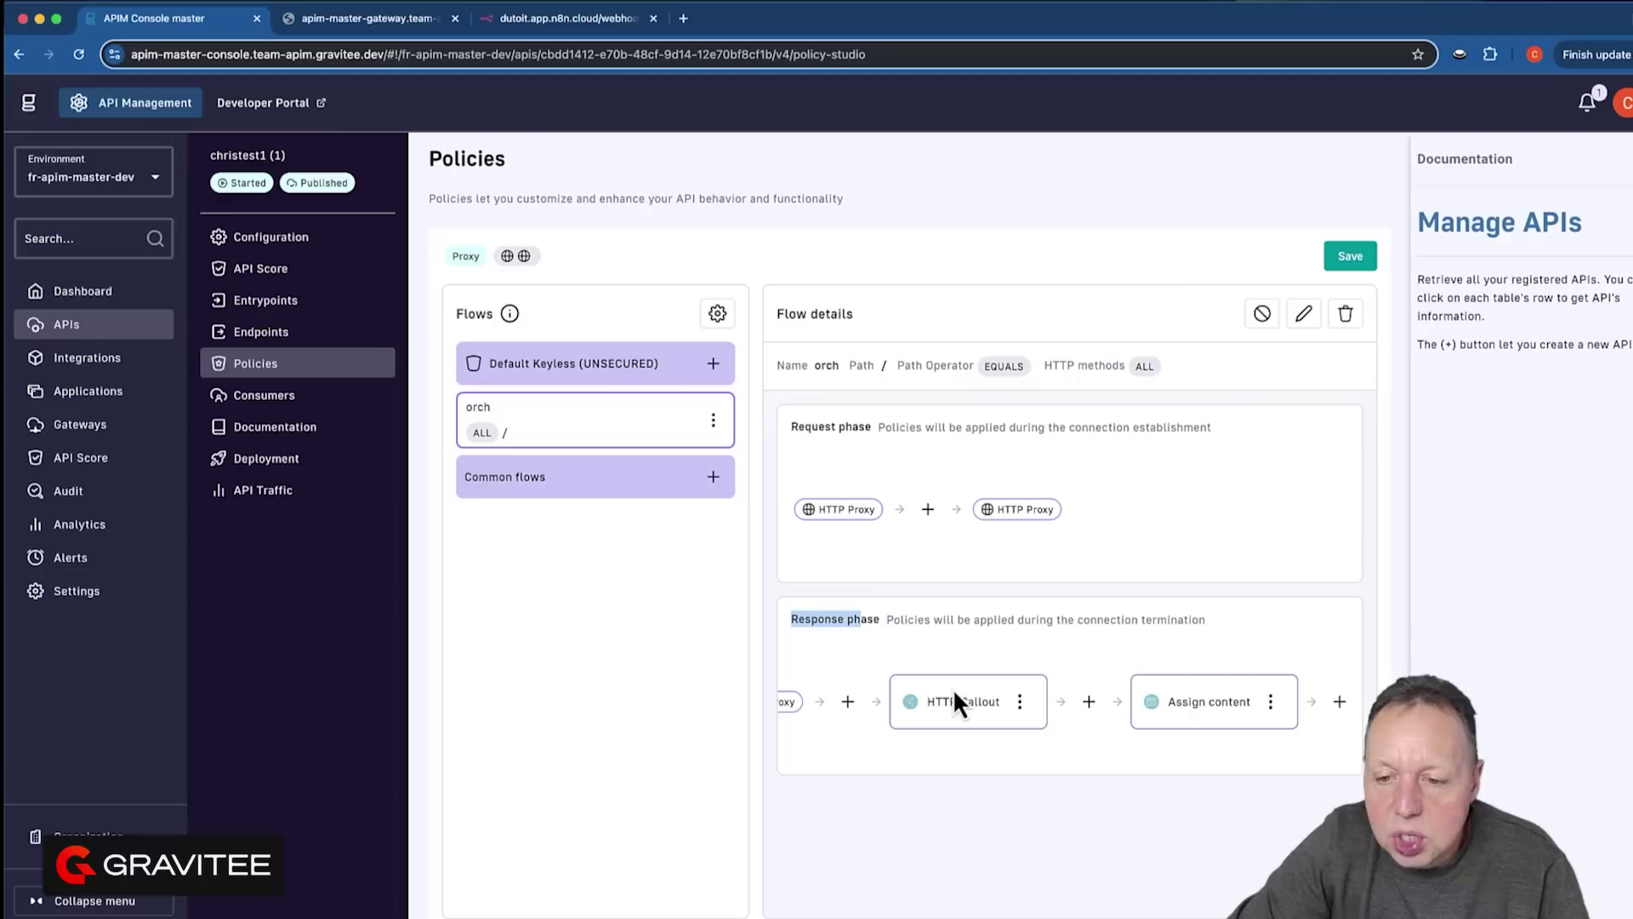
scroll(1238, 722, right, 3)
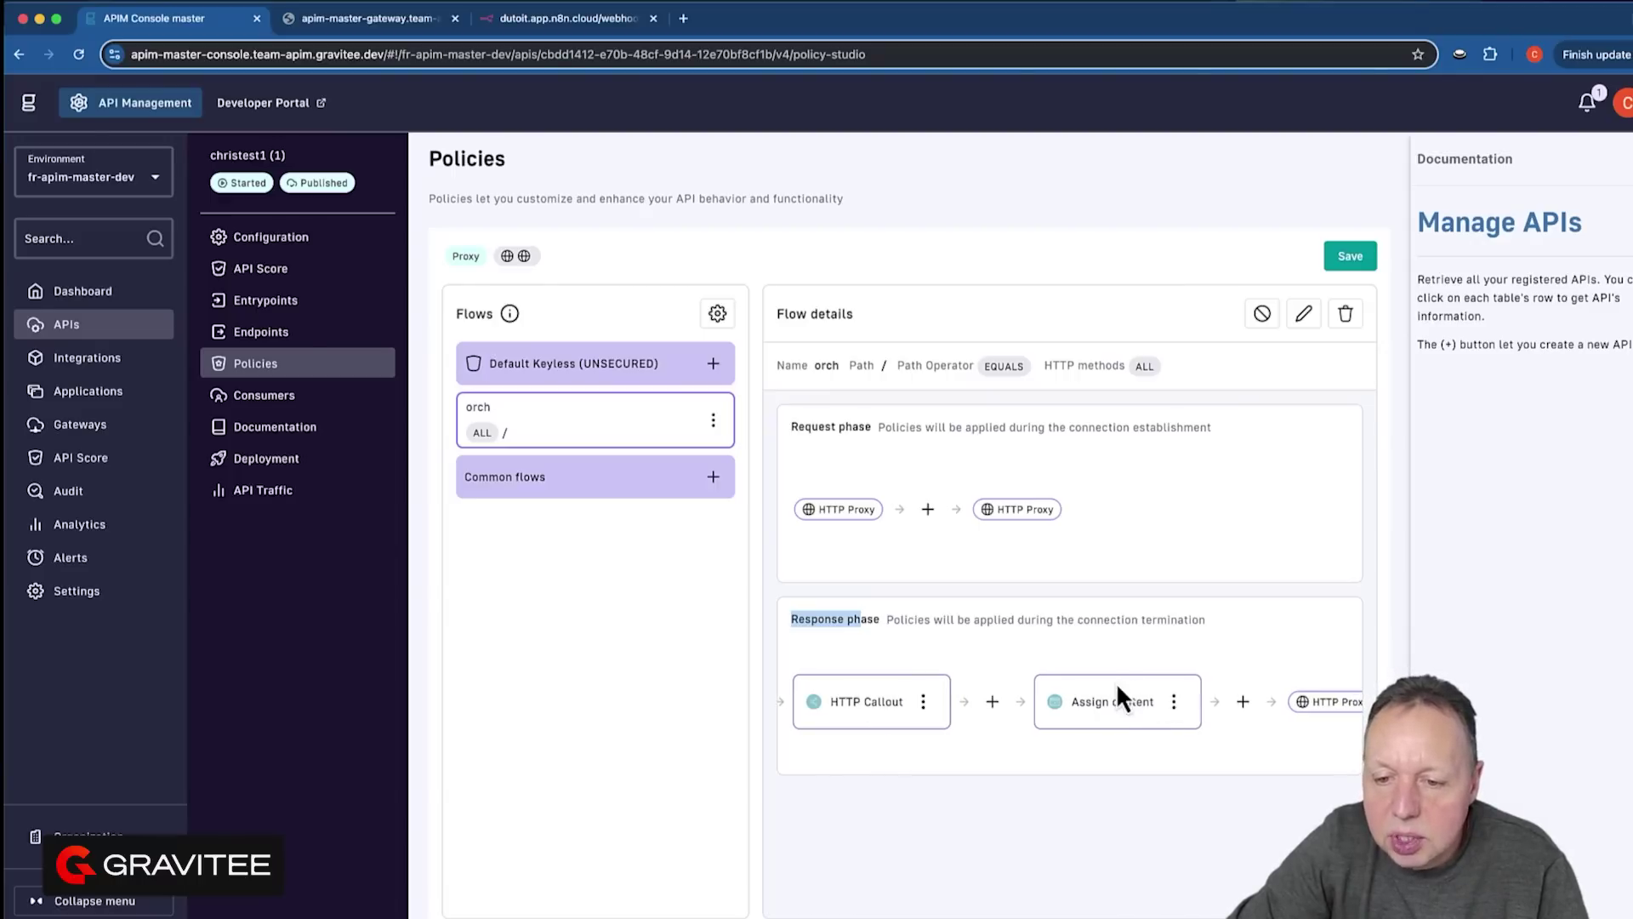
click(1344, 254)
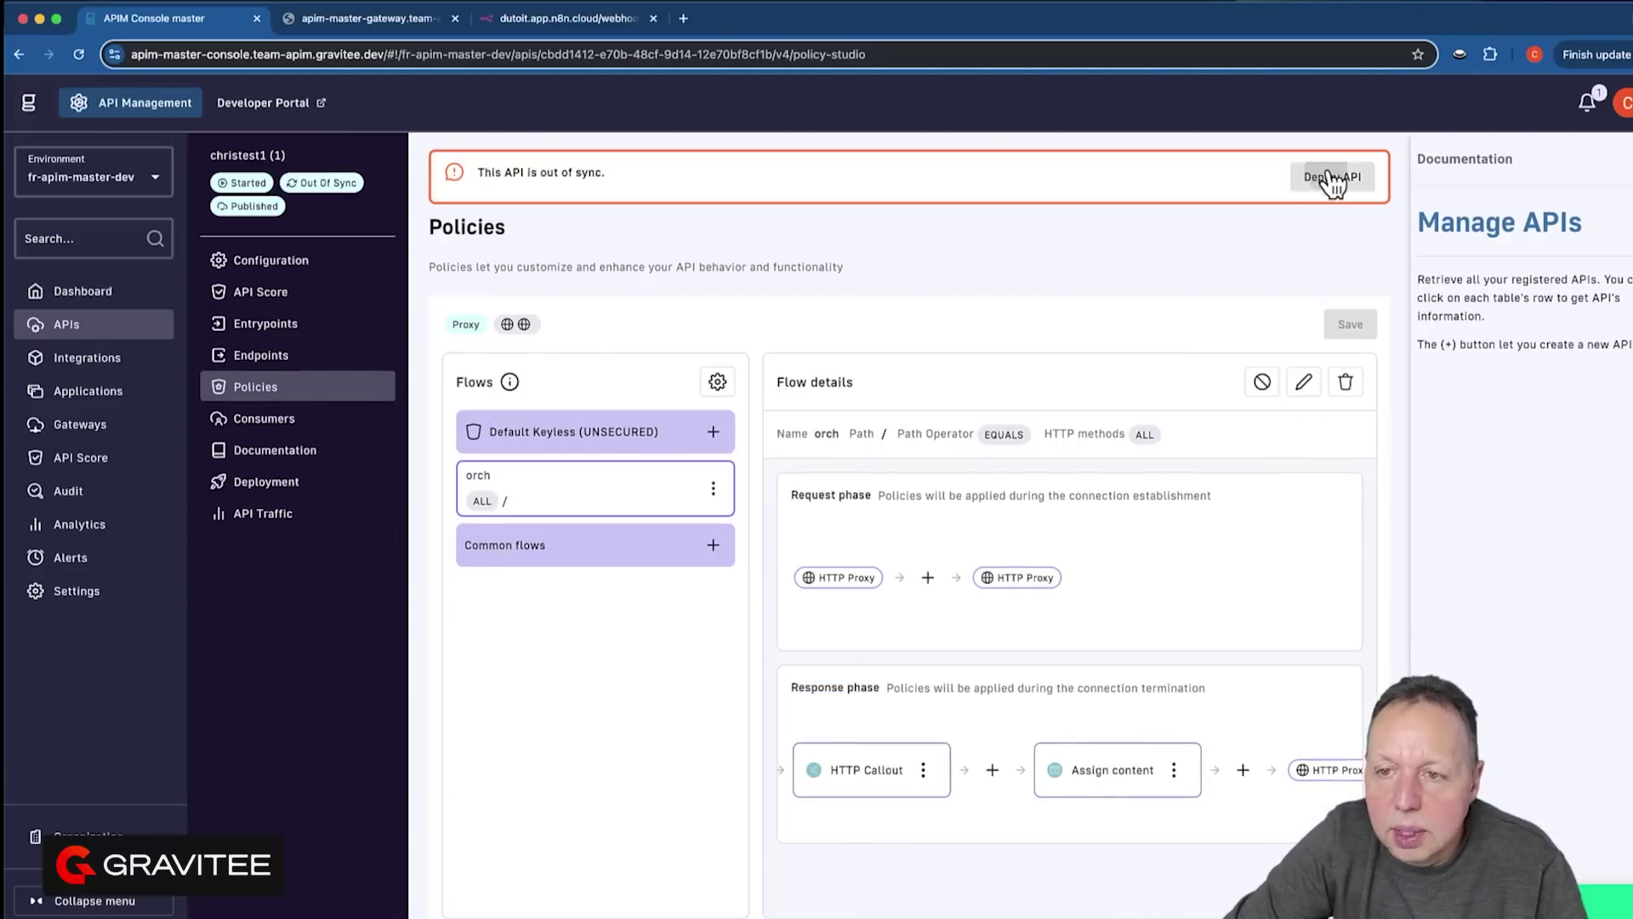
Step: Deploy the out-of-sync API and bring up the gateway's Denver response tab
click(1329, 175)
click(1047, 624)
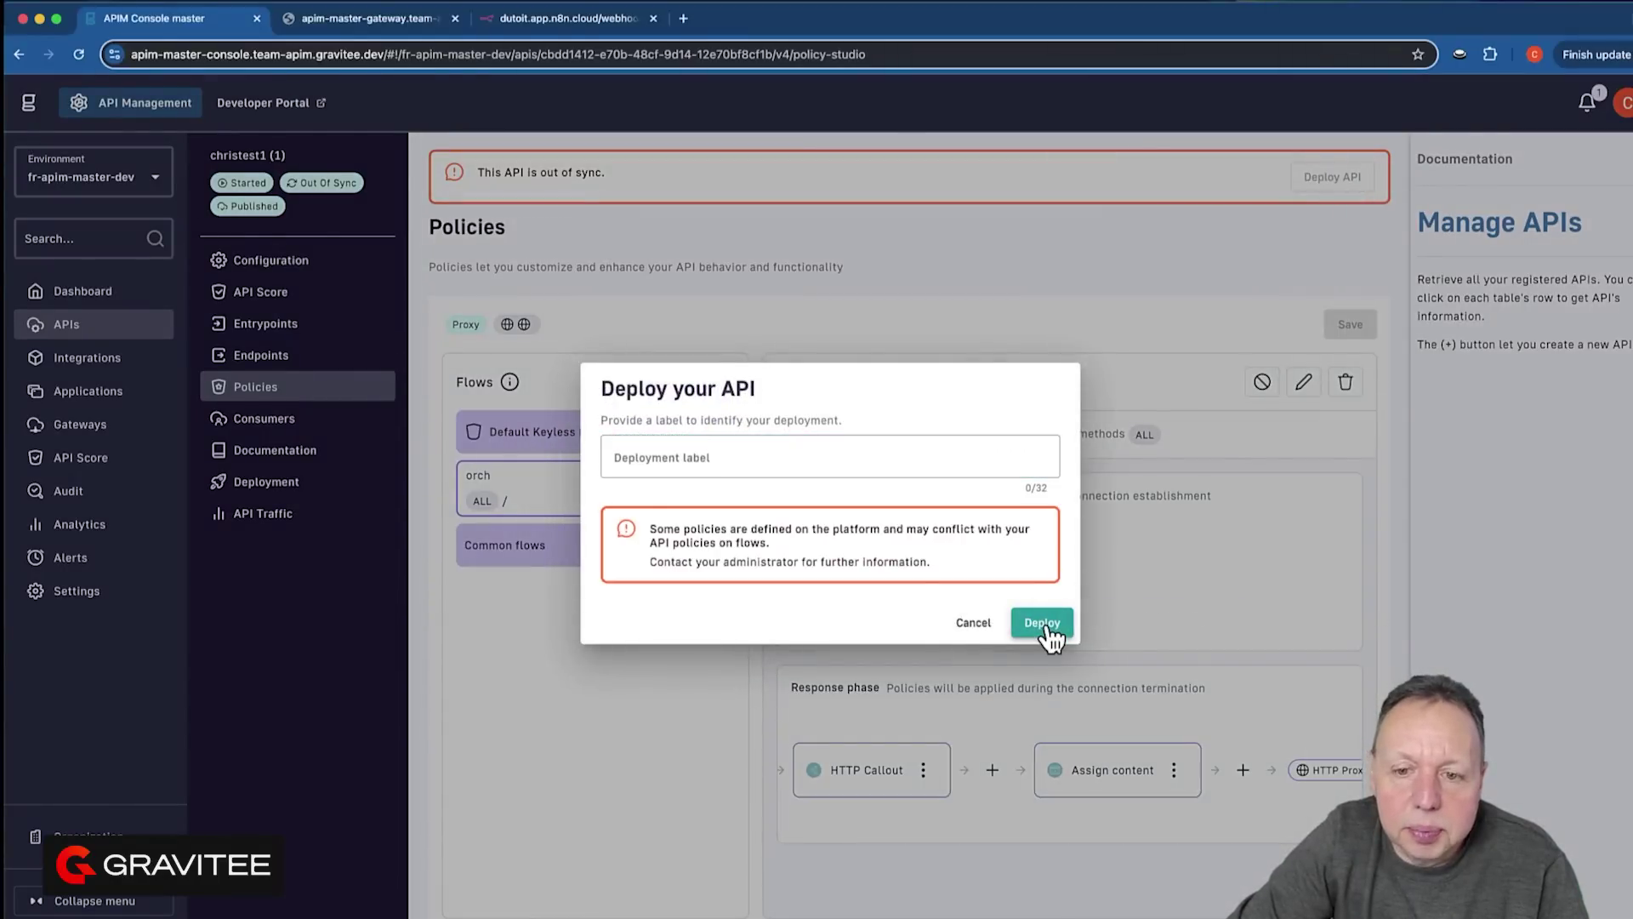
click(358, 18)
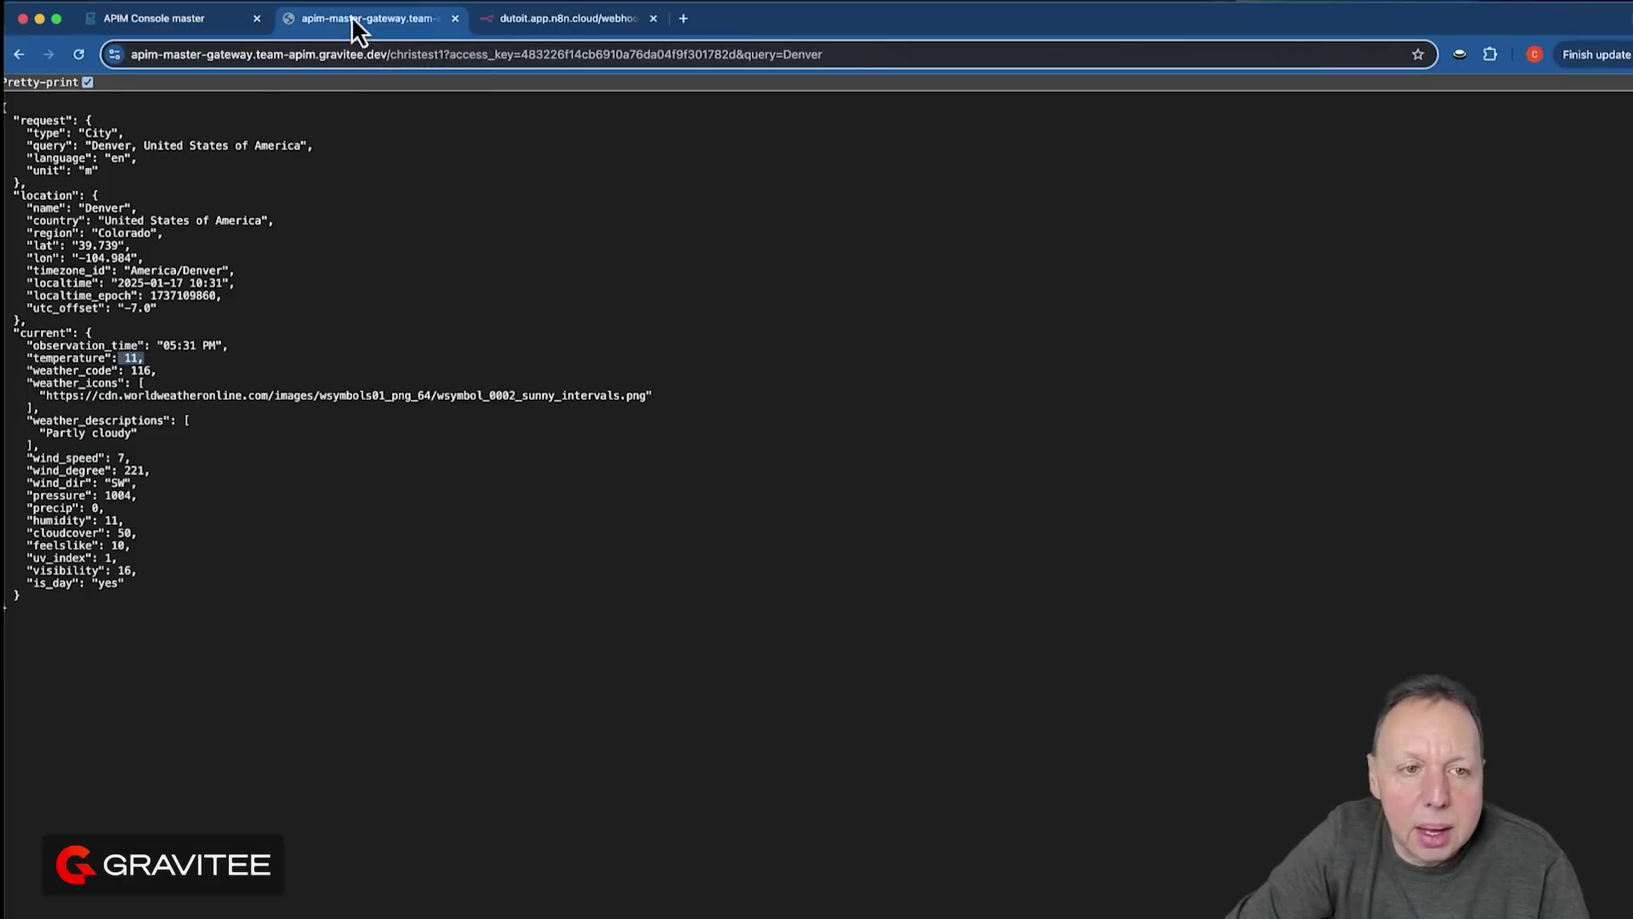
Step: Reload the Denver gateway response and highlight the returned "temperature": "51.8" line
click(77, 56)
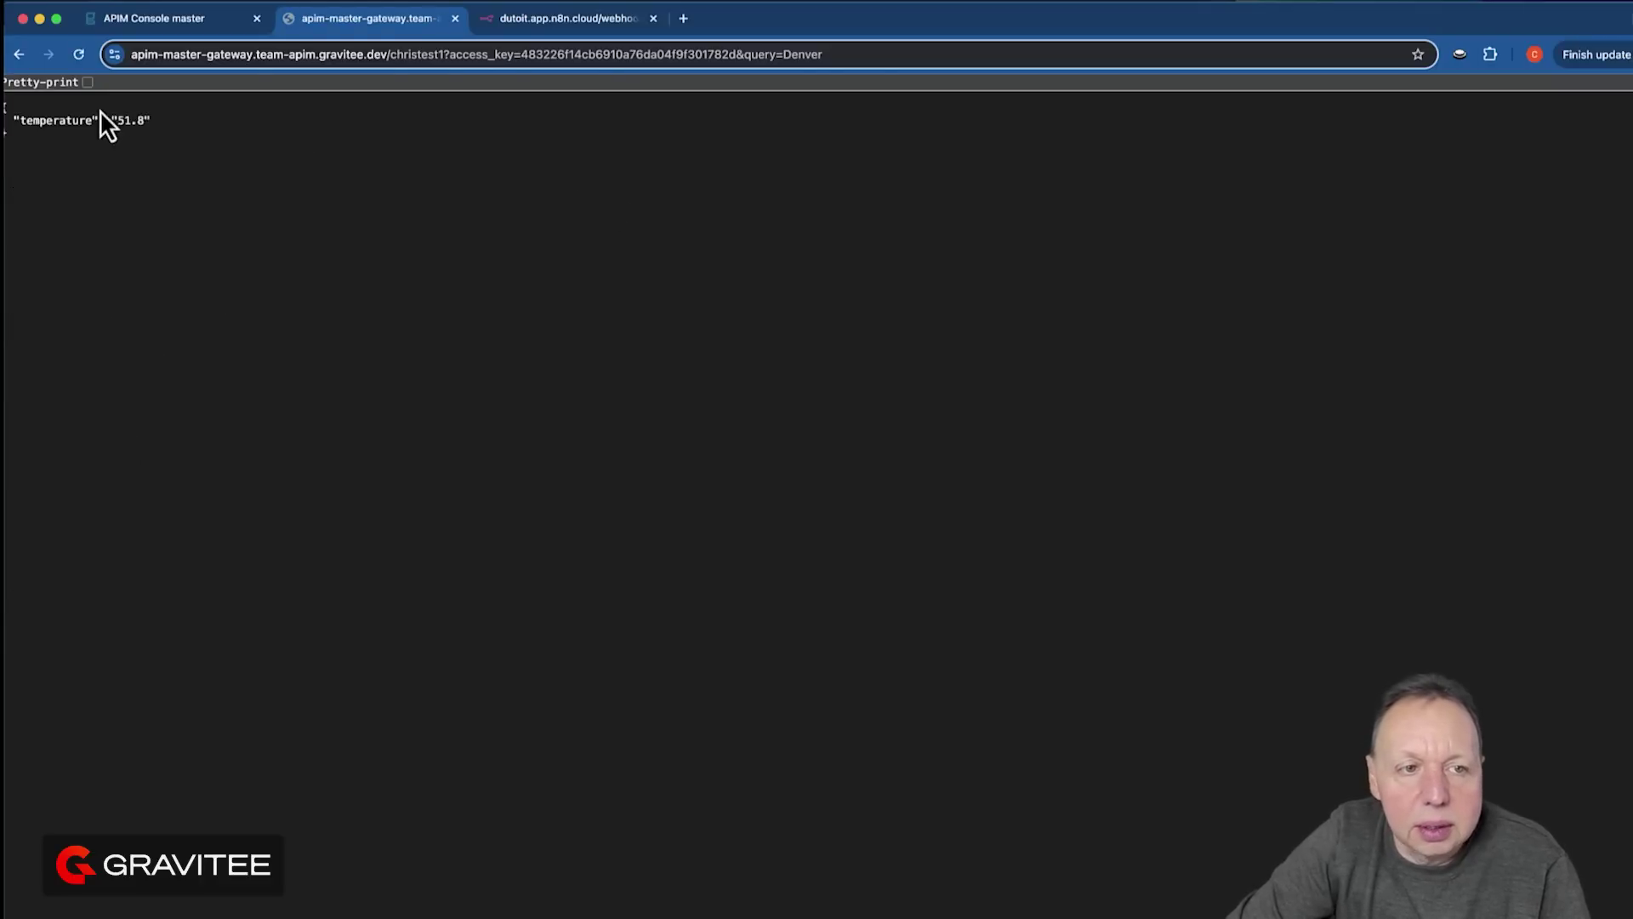
drag(157, 120, 7, 101)
click(195, 125)
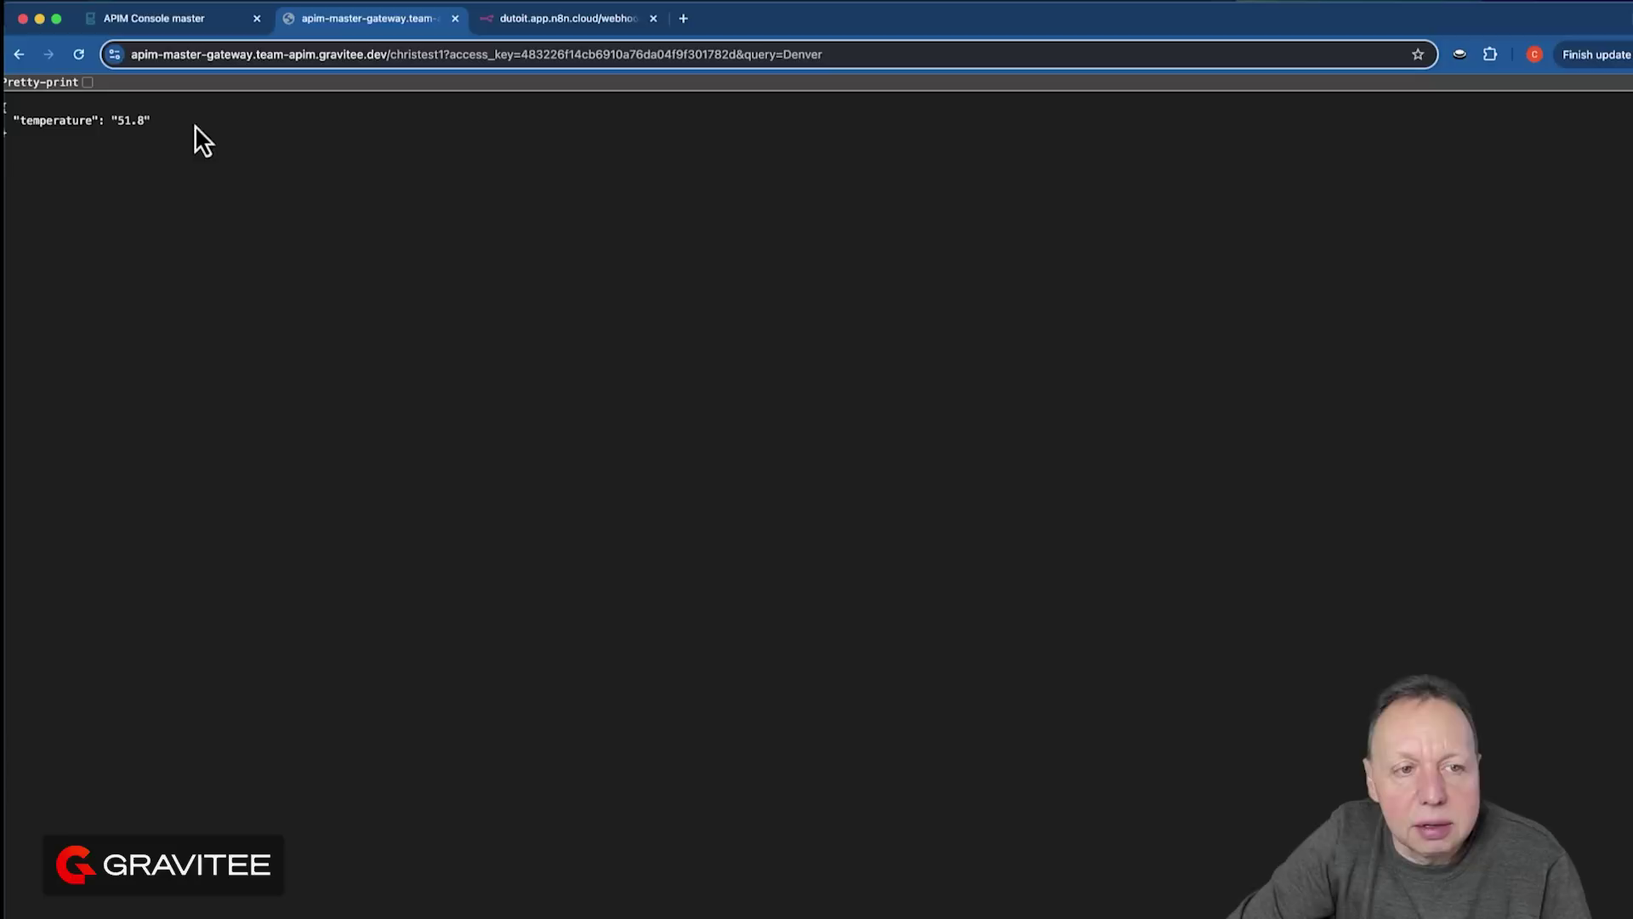